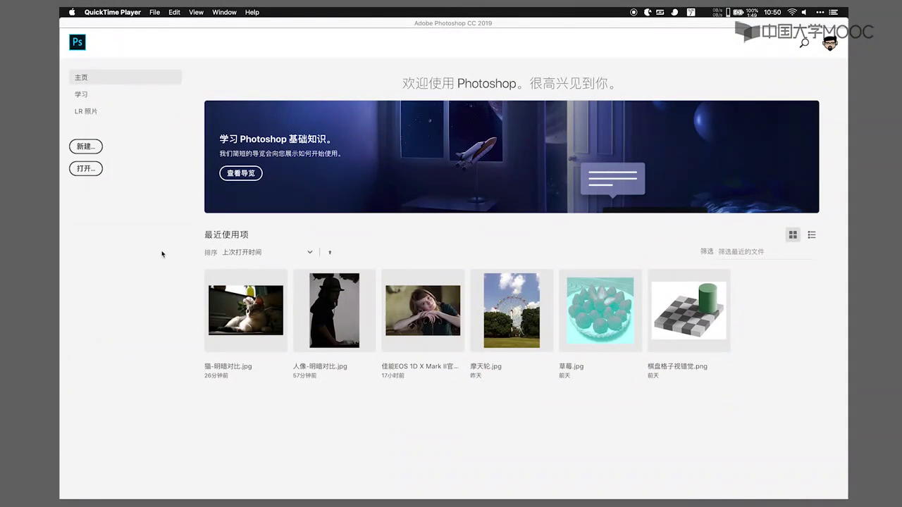
# Step: Make Photoshop CC the active application, showing its start screen with recent files
pyautogui.click(244, 311)
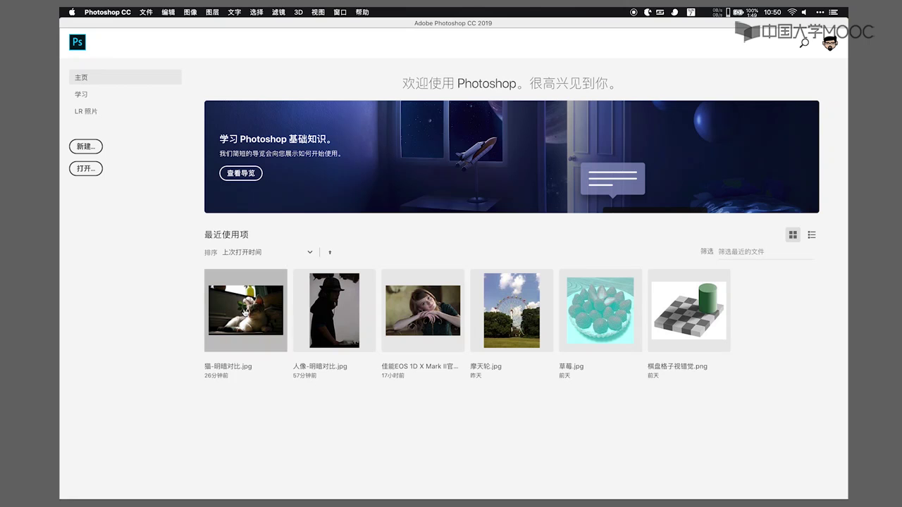
# Step: Open 猫-明暗对比.jpg from Recent files, copy the background to 图层 1 and hide 背景
pyautogui.click(245, 310)
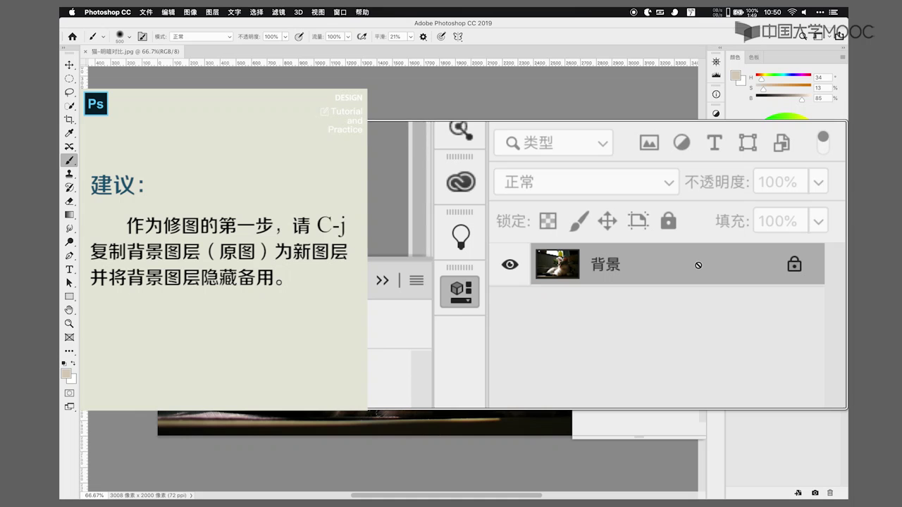
pyautogui.hotkey('ctrl', 'j')
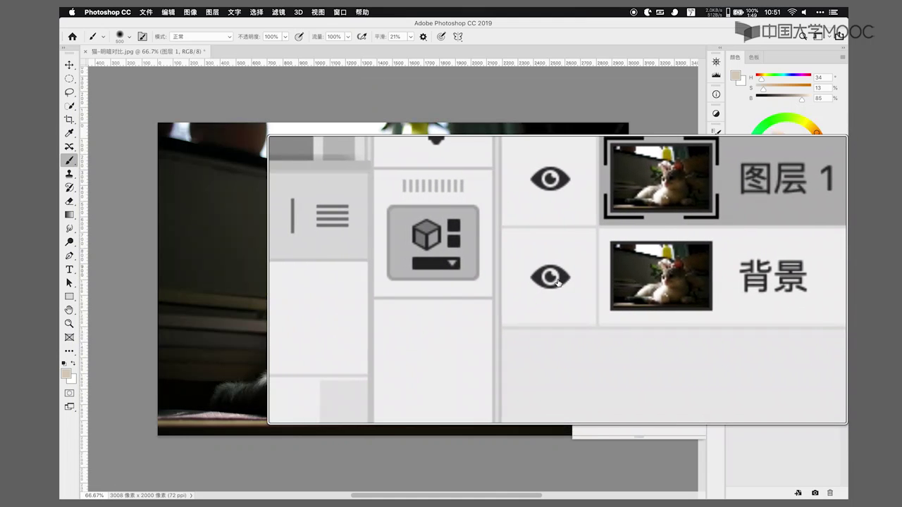
pyautogui.click(558, 280)
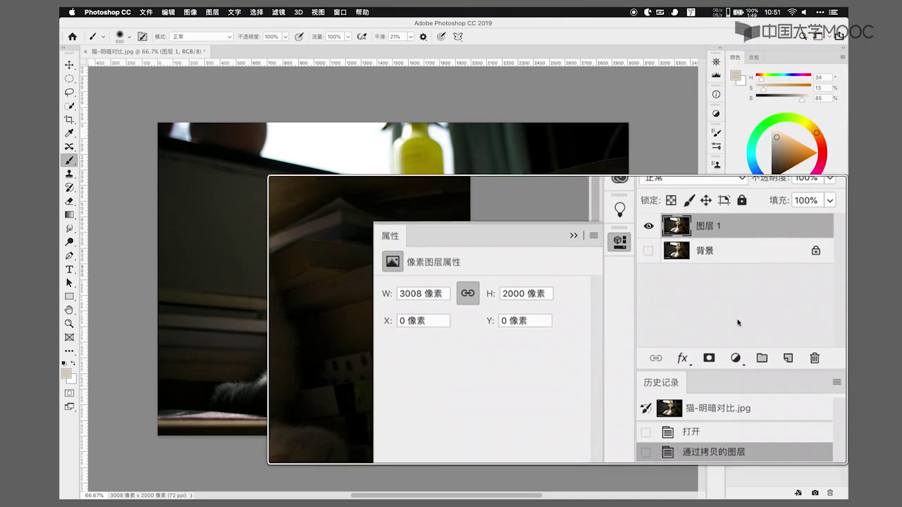
# Step: Add a 色阶 (Levels) adjustment layer, 色阶 1, with a white mask above 图层 1
pyautogui.click(737, 343)
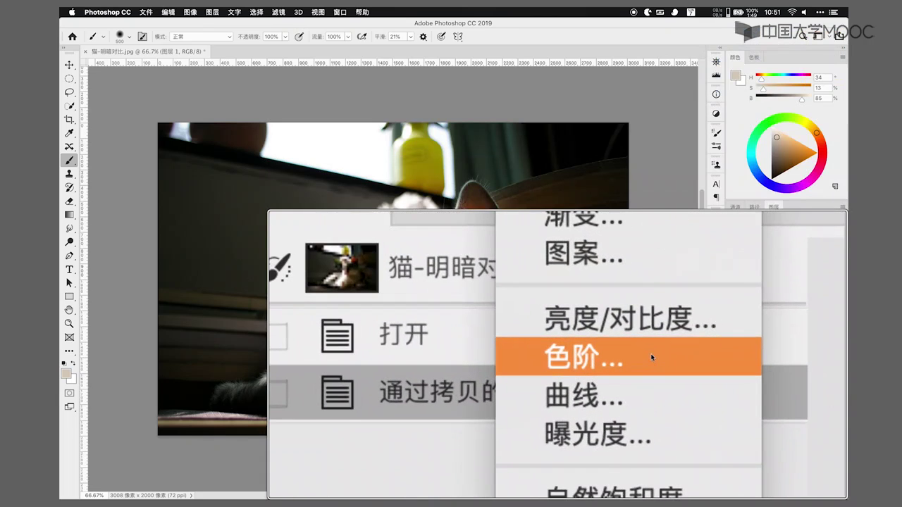
pyautogui.click(641, 358)
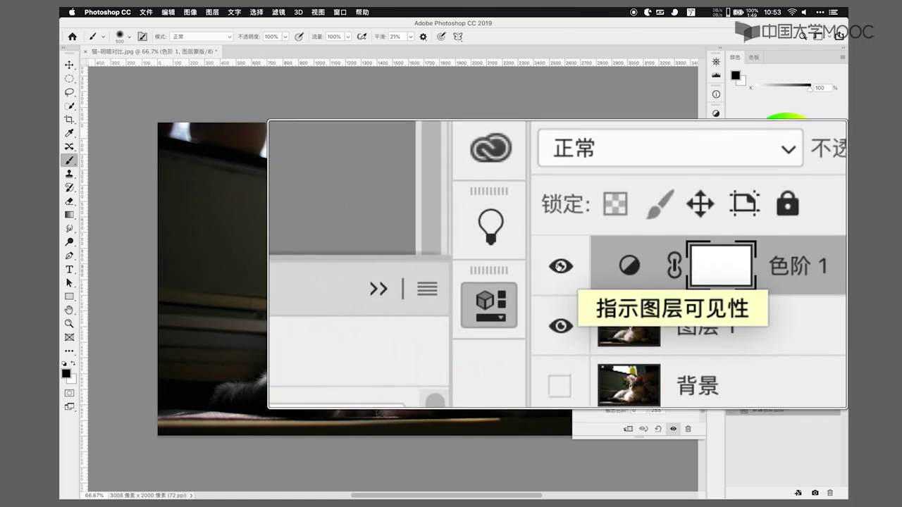
# Step: Hide 色阶 1, make 图层 1 active and run 选择 > 主体 to select the cat
pyautogui.click(560, 266)
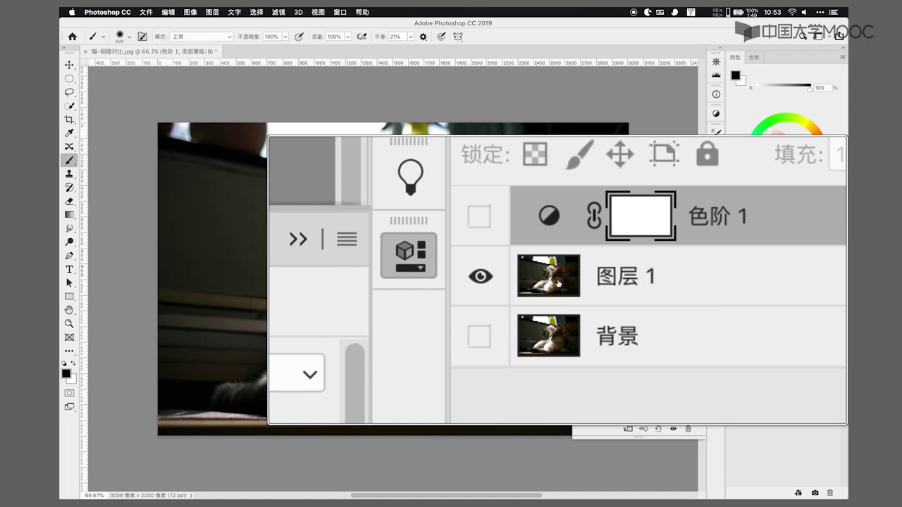
pyautogui.click(559, 284)
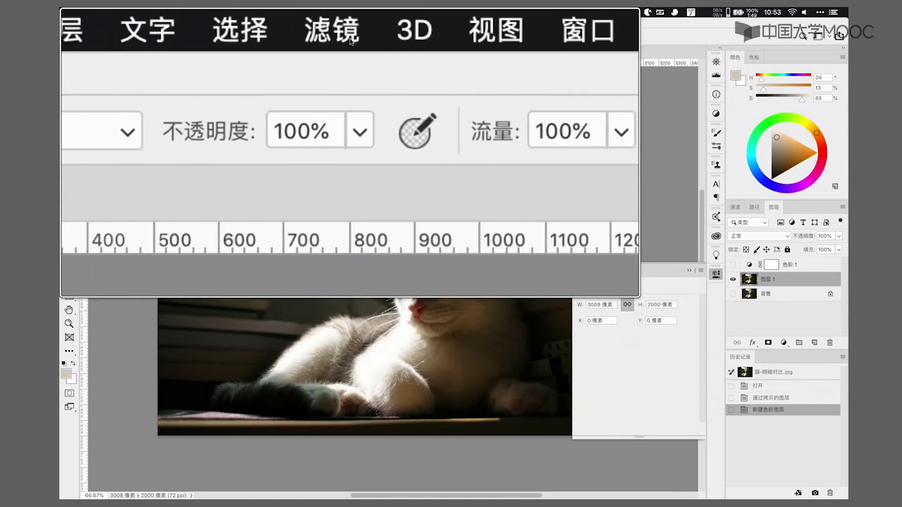
pyautogui.click(350, 41)
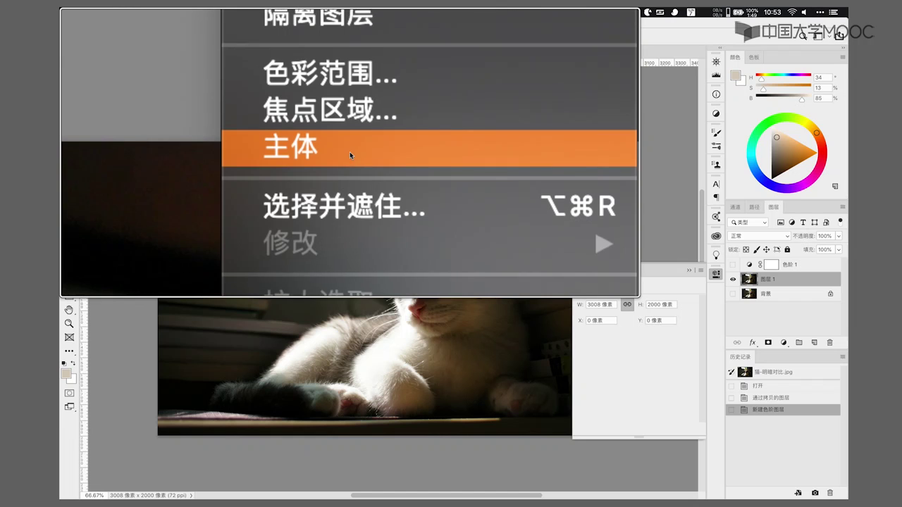
pyautogui.click(350, 151)
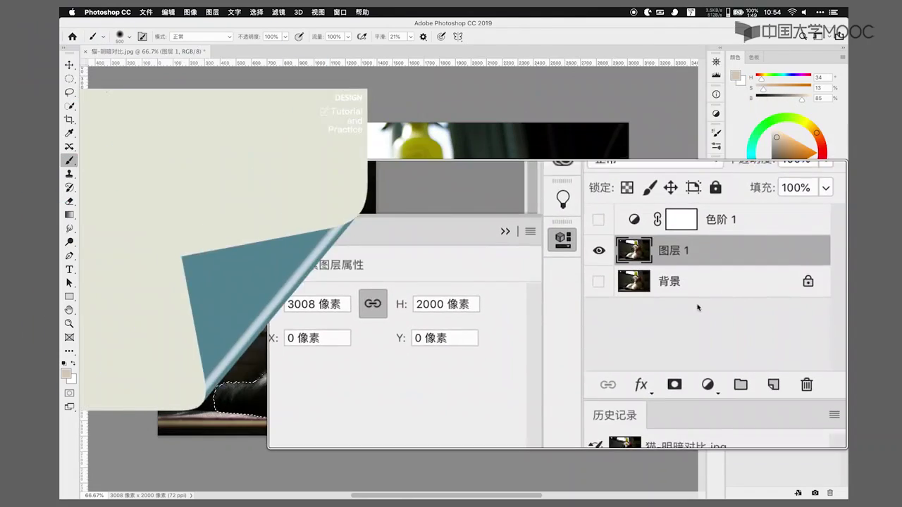
# Step: With the cat selected, add a 色阶 Levels layer, 色阶 2, masked to the cat
pyautogui.click(708, 340)
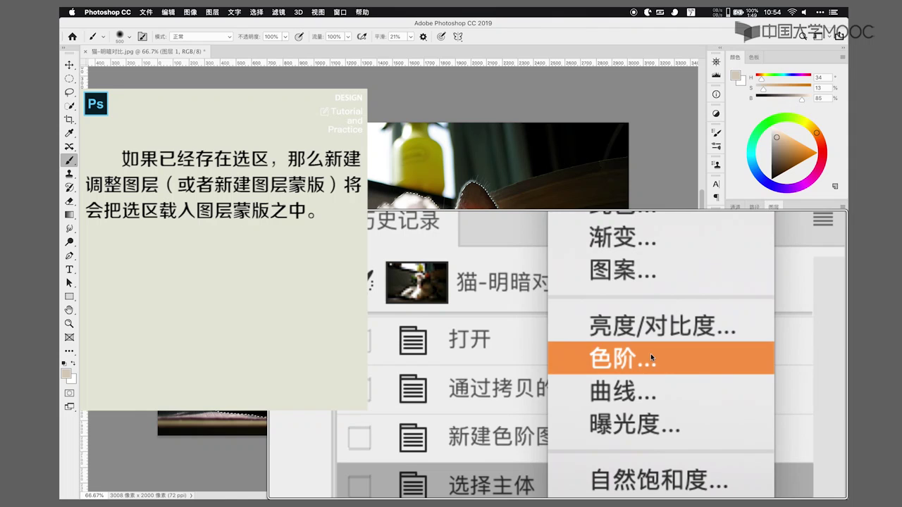
pyautogui.click(651, 353)
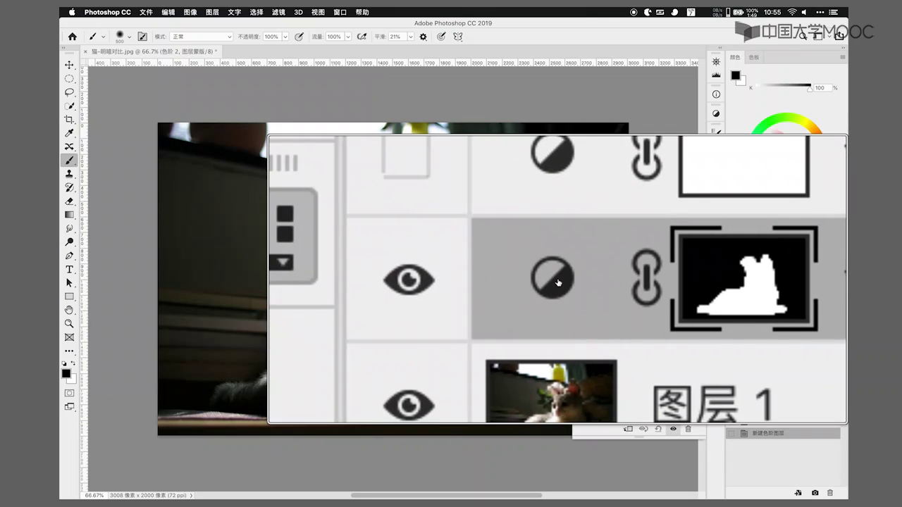
# Step: In 色阶 2's Levels properties, lower the white input to 151, keeping black at 0
pyautogui.click(558, 282)
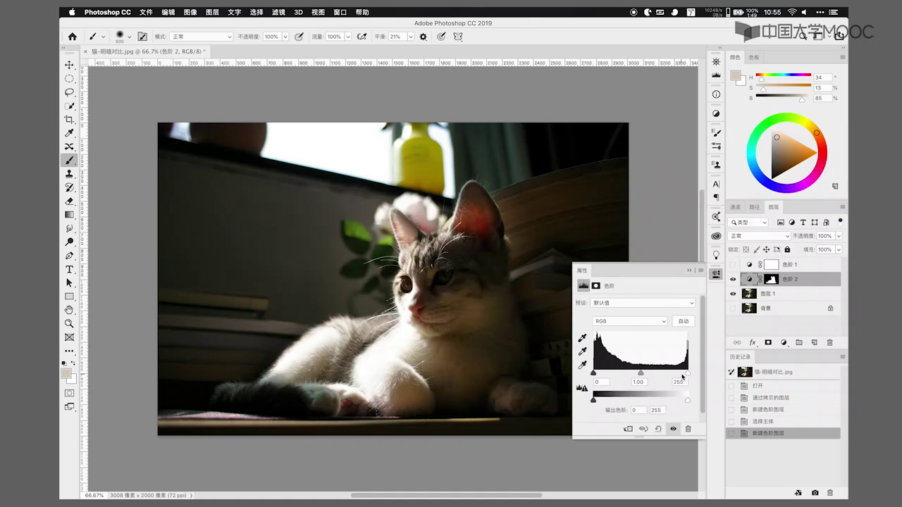
pyautogui.moveTo(688, 376)
pyautogui.mouseDown()
pyautogui.moveTo(641, 375)
pyautogui.moveTo(650, 375)
pyautogui.mouseUp()
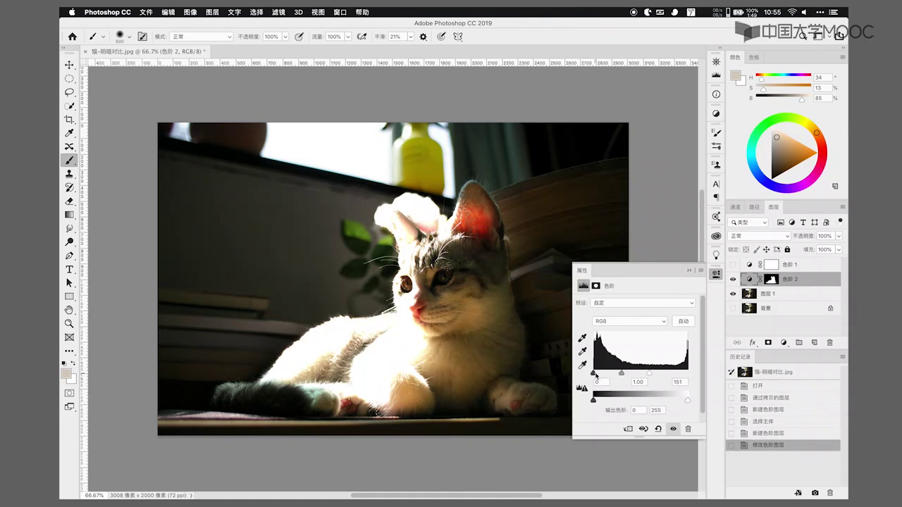
pyautogui.moveTo(599, 374); pyautogui.dragTo(621, 375)
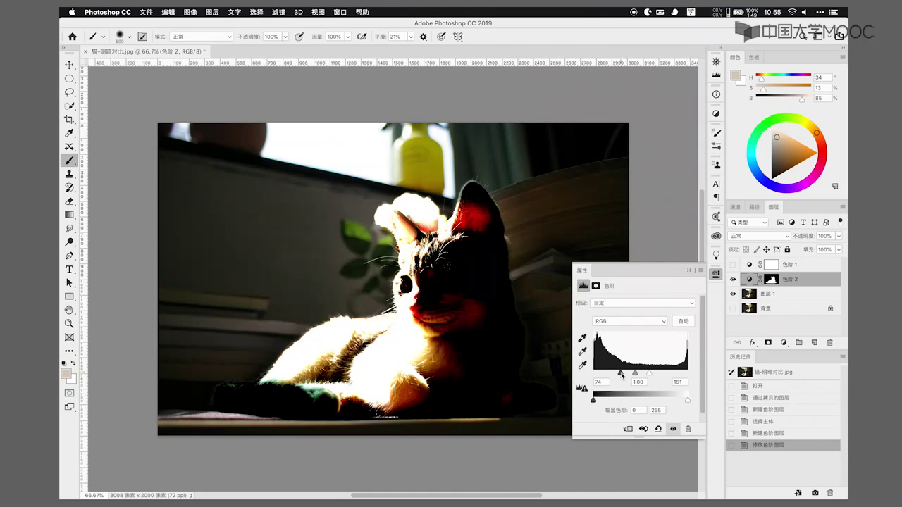
pyautogui.moveTo(621, 376); pyautogui.dragTo(592, 374)
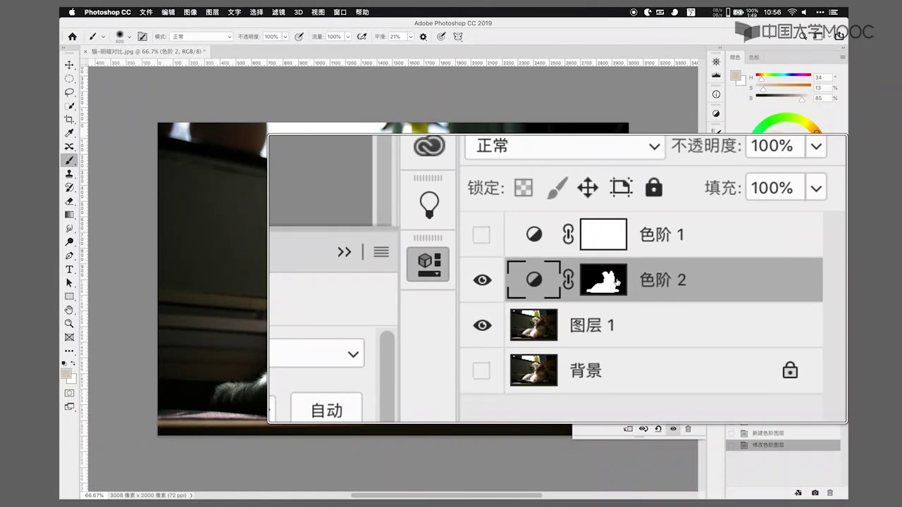
# Step: Target the 色阶 2 mask and paint two brush strokes near the cat's ear
pyautogui.click(616, 282)
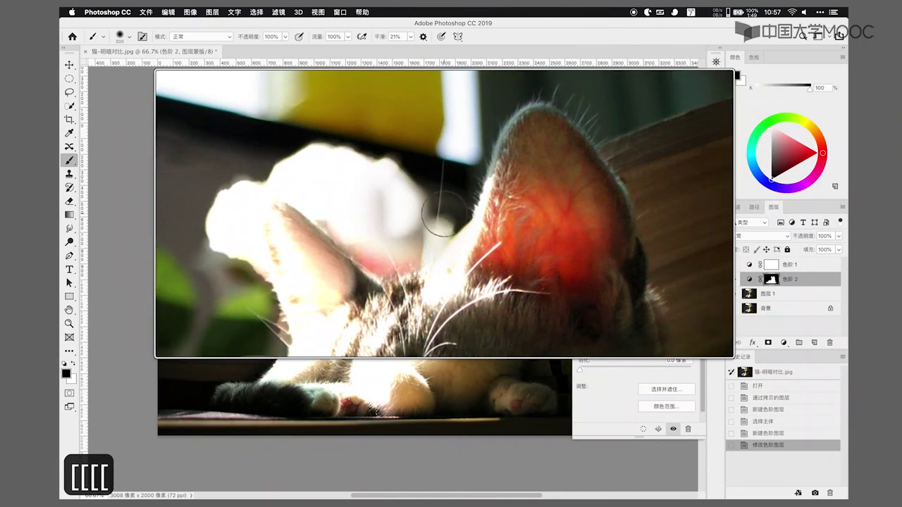
pyautogui.moveTo(427, 207); pyautogui.dragTo(423, 205)
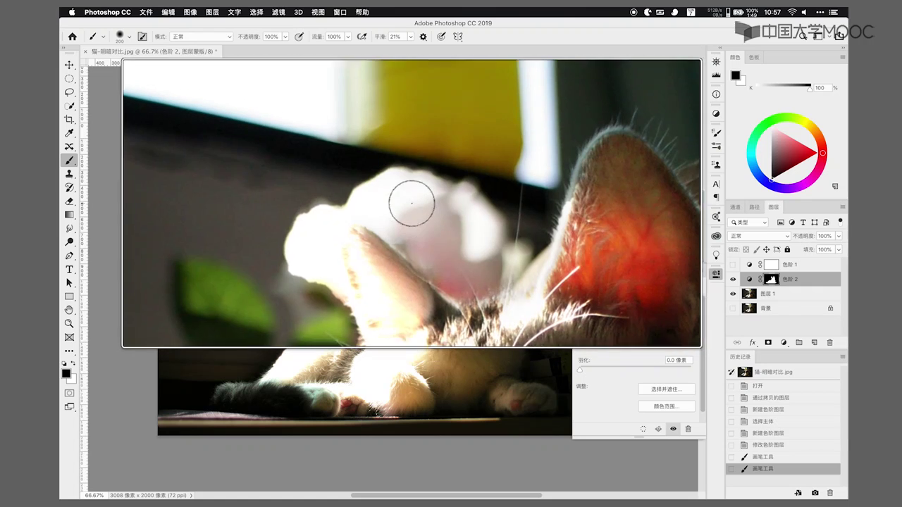
pyautogui.moveTo(404, 198); pyautogui.dragTo(399, 198)
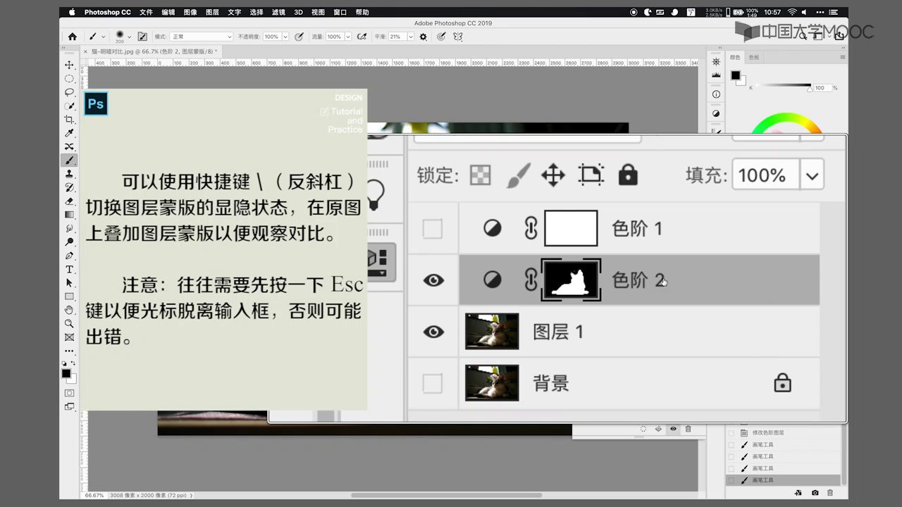
# Step: Show the mask as a red overlay, make white the foreground, and paint along the cat's ear
pyautogui.press('\\')
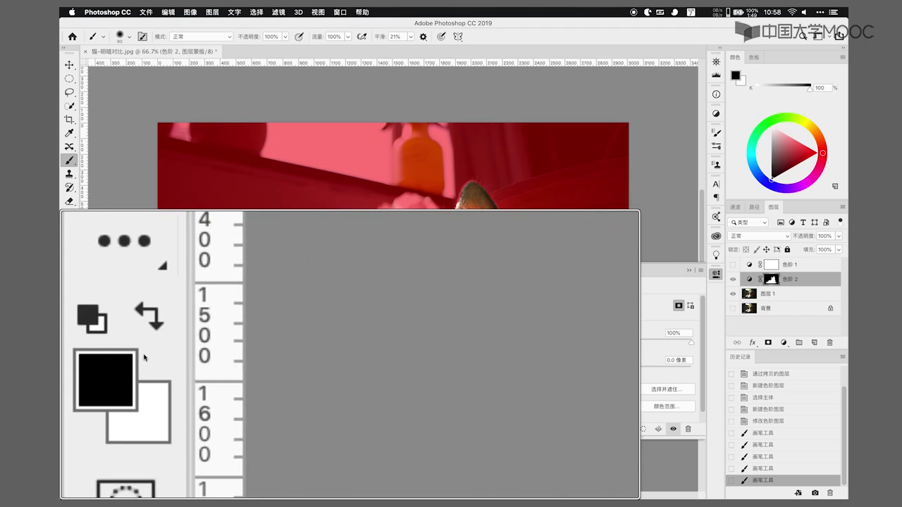
pyautogui.press('x')
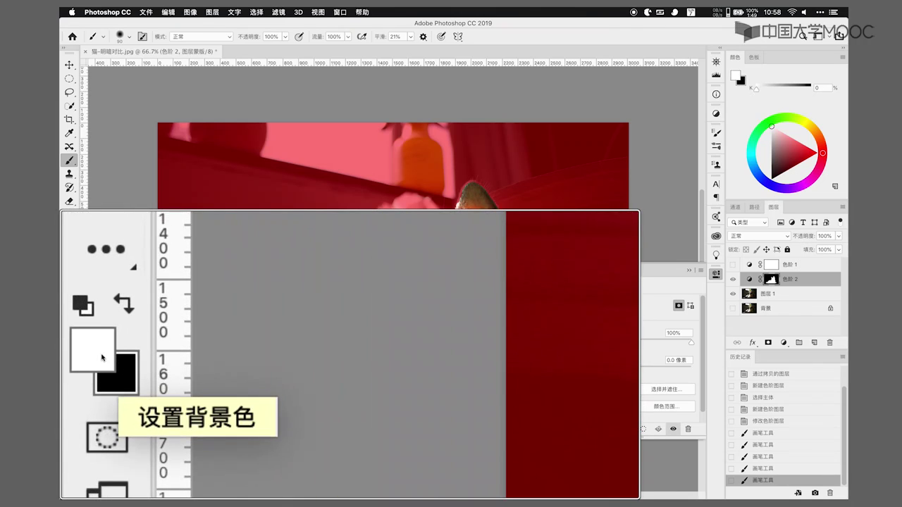
pyautogui.press('x')
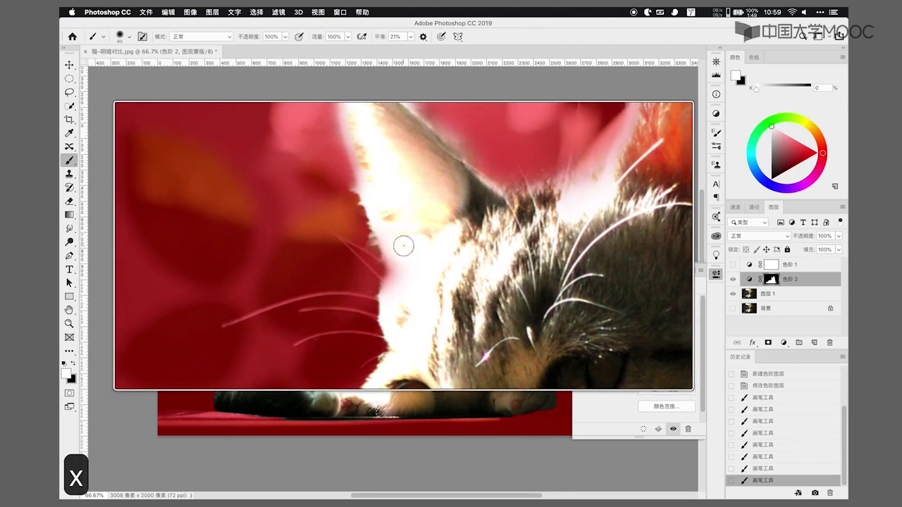
pyautogui.click(404, 244)
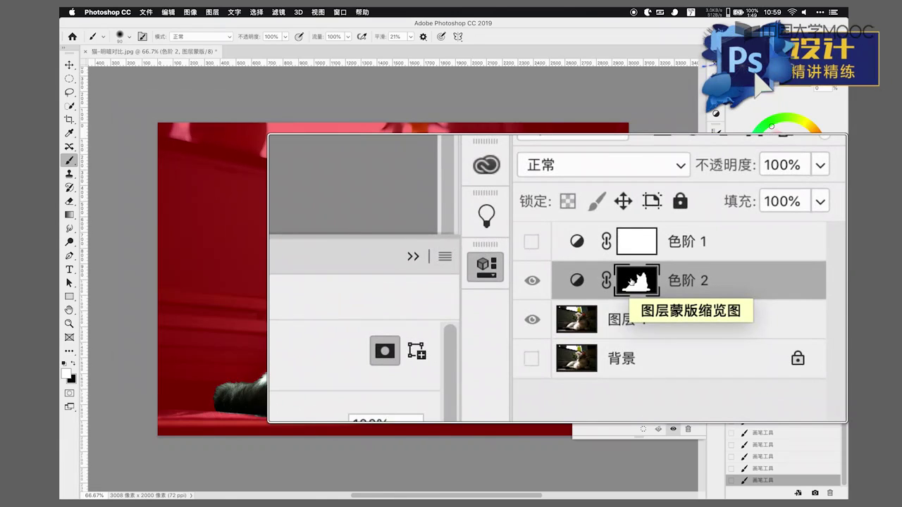
# Step: Hide the mask overlay and set 色阶 2 Levels to white point 156, midtones 2.16
pyautogui.press('\\')
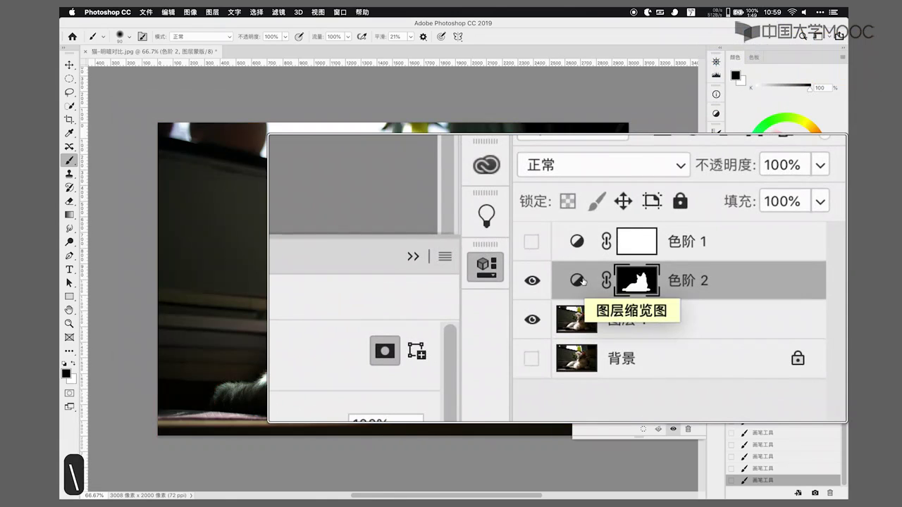
pyautogui.click(583, 281)
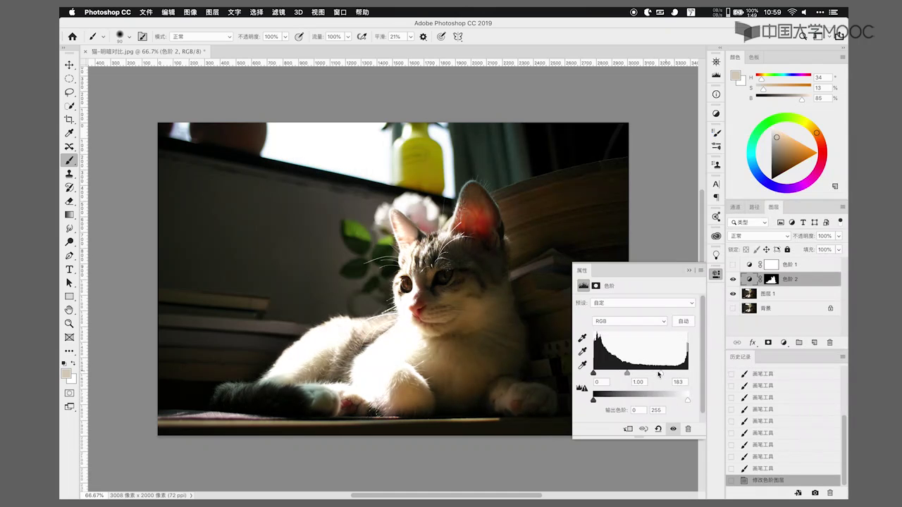
pyautogui.moveTo(652, 375)
pyautogui.mouseDown()
pyautogui.moveTo(638, 373)
pyautogui.moveTo(665, 375)
pyautogui.moveTo(653, 374)
pyautogui.mouseUp()
pyautogui.moveTo(595, 375)
pyautogui.mouseDown()
pyautogui.moveTo(614, 376)
pyautogui.moveTo(590, 375)
pyautogui.mouseUp()
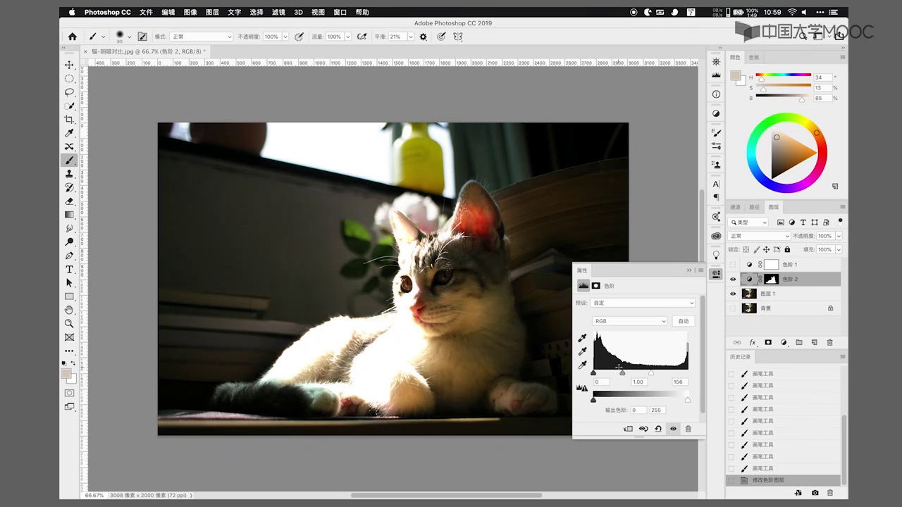
pyautogui.moveTo(623, 375); pyautogui.dragTo(604, 375)
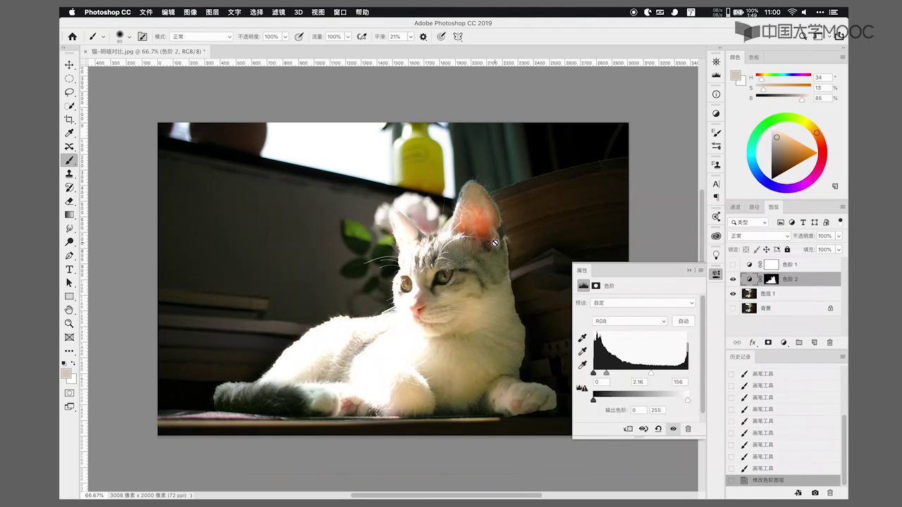
pyautogui.click(255, 12)
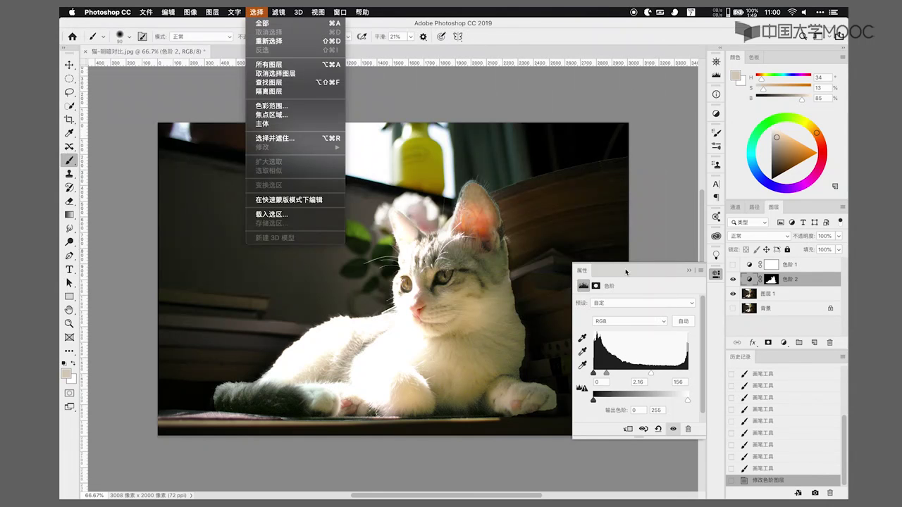
# Step: Close the 选择 menu and show the 色阶 2 mask settings: density 100%, feather 0.0 像素
pyautogui.click(626, 272)
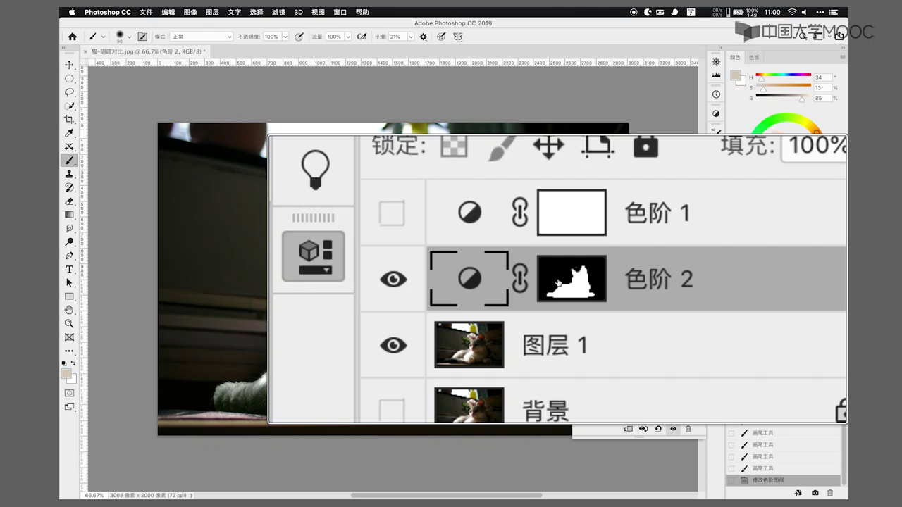
pyautogui.click(558, 282)
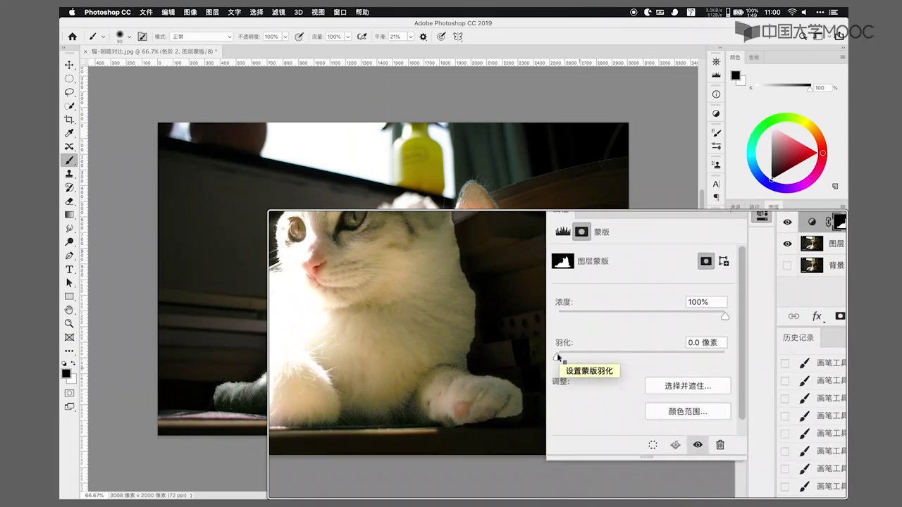
# Step: Feather the 色阶 2 layer mask to 3.0 pixels to soften the edge around the cat
pyautogui.moveTo(557, 355)
pyautogui.mouseDown()
pyautogui.moveTo(586, 357)
pyautogui.moveTo(558, 357)
pyautogui.mouseUp()
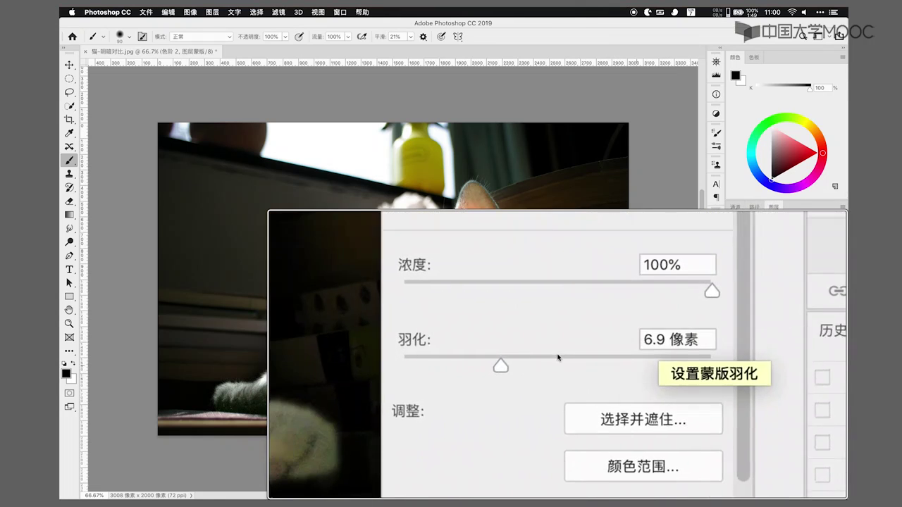
pyautogui.moveTo(558, 354); pyautogui.dragTo(556, 356)
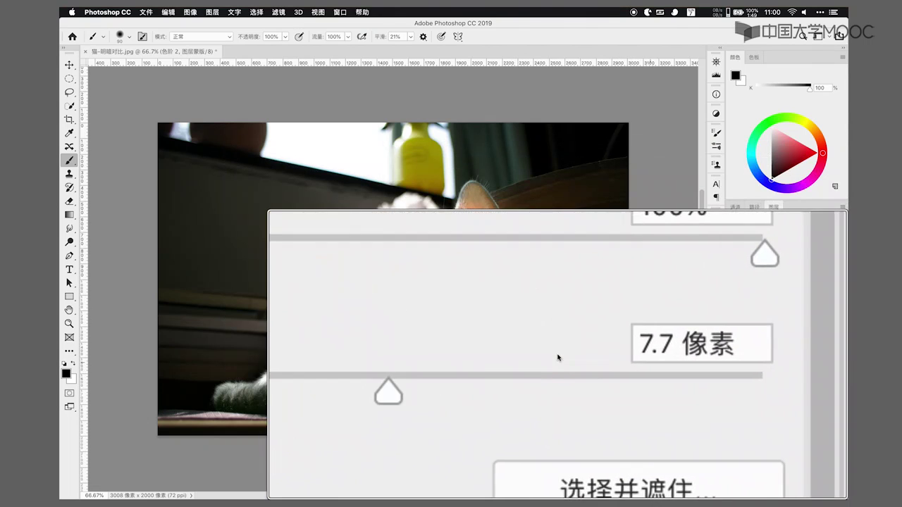
pyautogui.moveTo(557, 358); pyautogui.dragTo(559, 358)
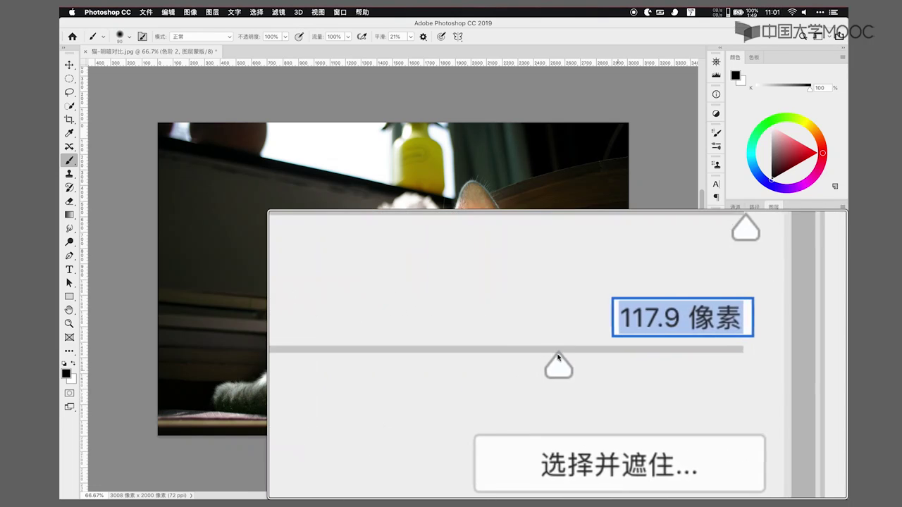
pyautogui.moveTo(557, 357); pyautogui.dragTo(558, 358)
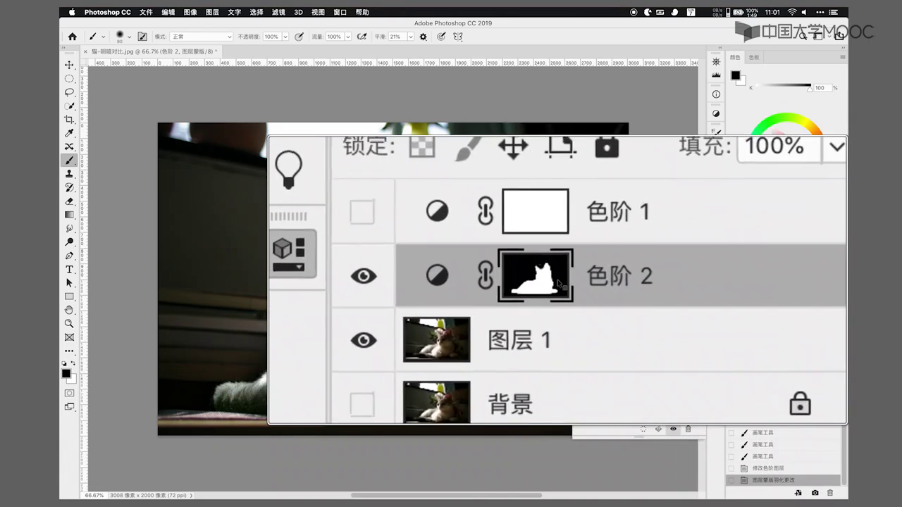
# Step: Duplicate 色阶 2 as 色阶 2 拷贝, hide the original, and increase the copy's mask feather
pyautogui.click(558, 280)
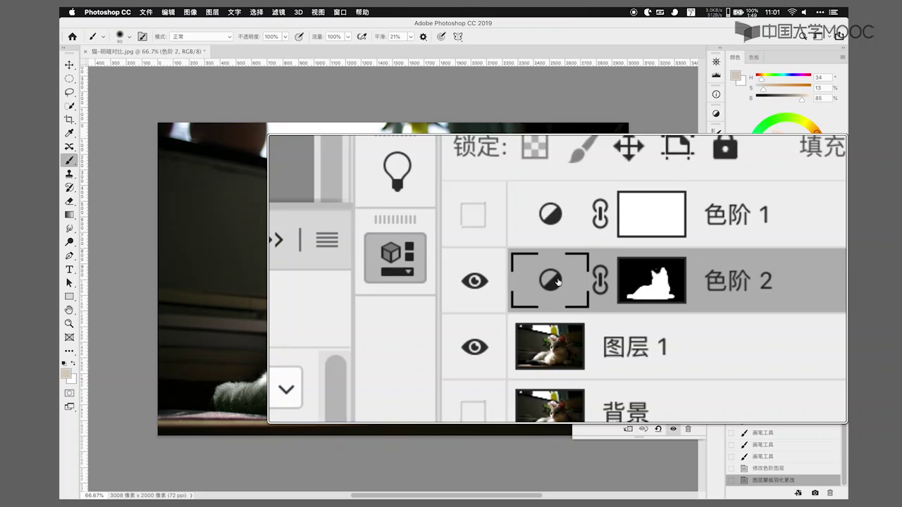
pyautogui.moveTo(558, 280); pyautogui.dragTo(689, 344)
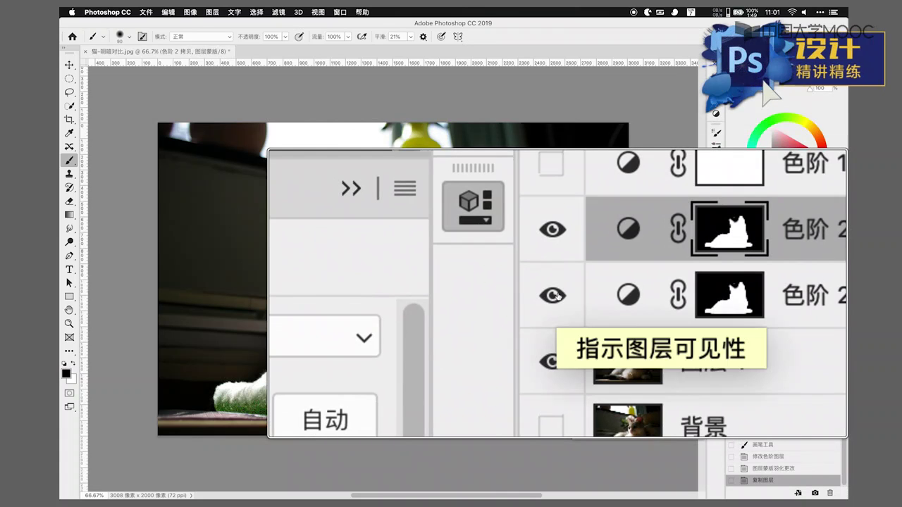
pyautogui.click(557, 296)
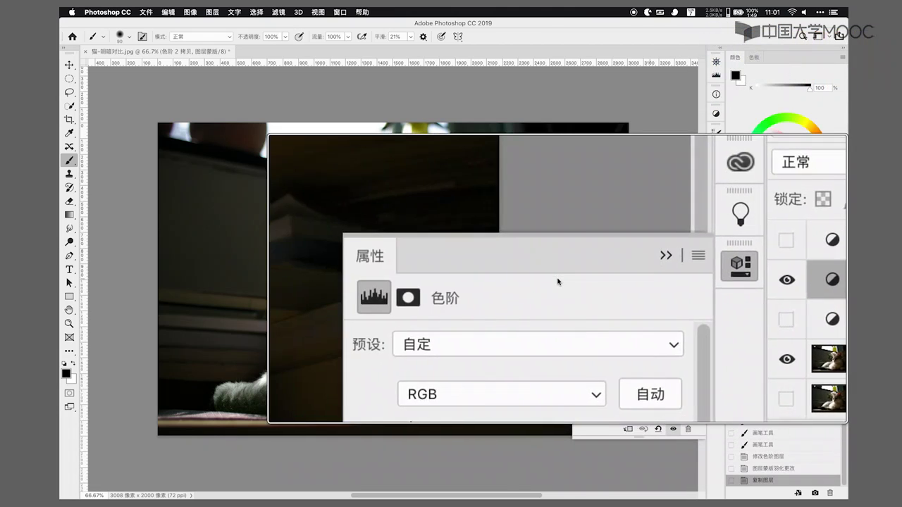
pyautogui.click(544, 343)
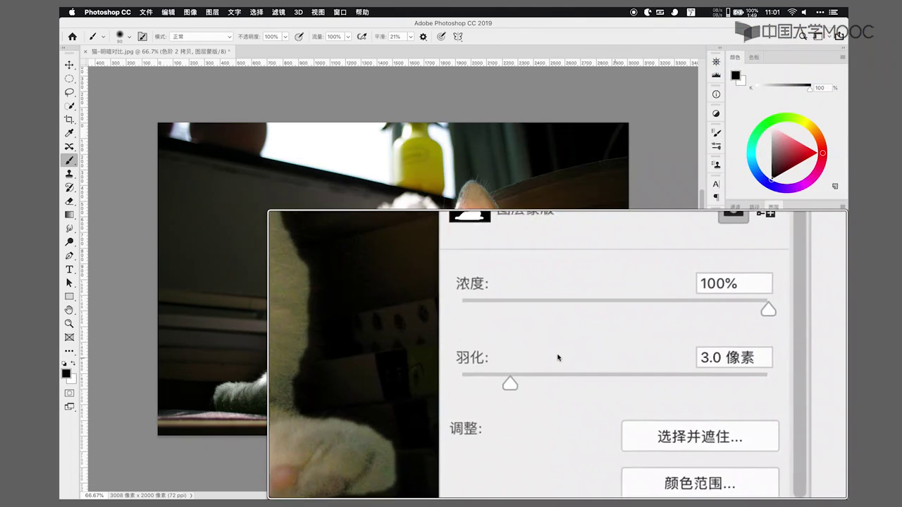
pyautogui.moveTo(556, 356)
pyautogui.mouseDown()
pyautogui.moveTo(550, 350)
pyautogui.moveTo(556, 354)
pyautogui.mouseUp()
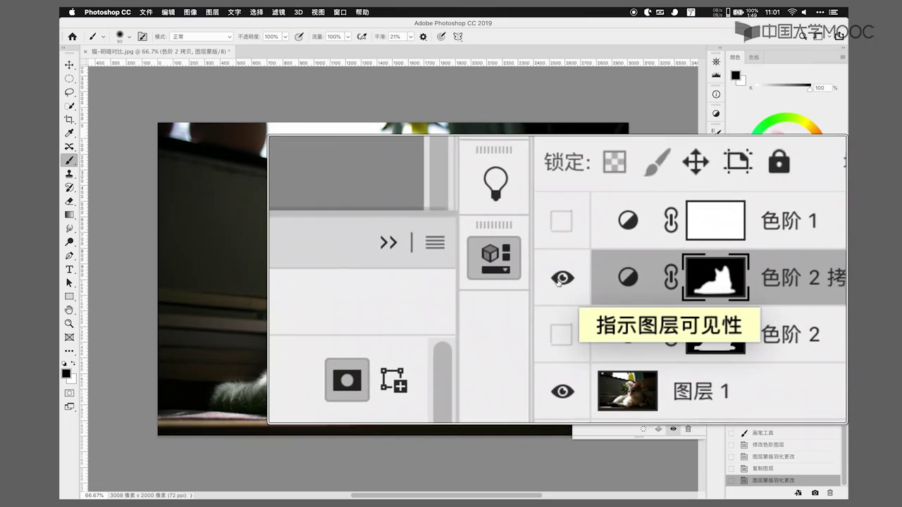
# Step: Toggle 色阶 2 拷贝 and 色阶 2 visibility off and on to compare, then select 色阶 2
pyautogui.click(560, 281)
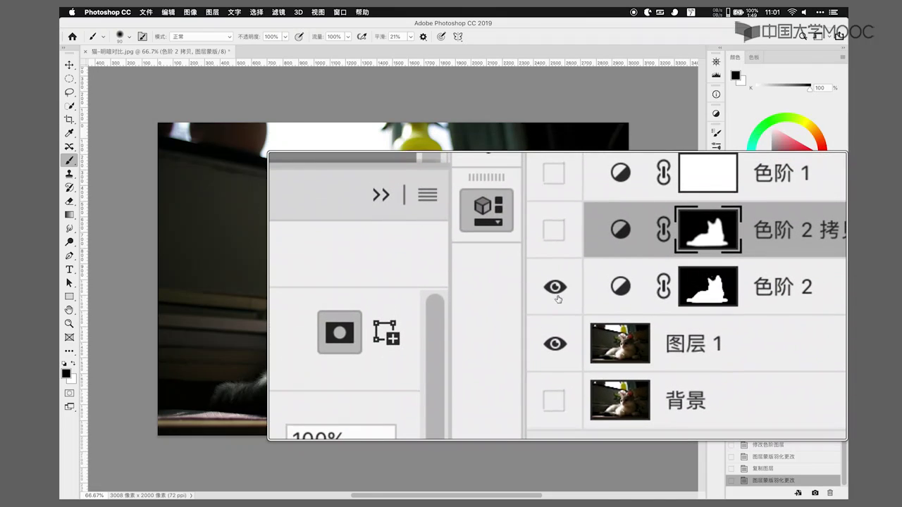
pyautogui.click(551, 269)
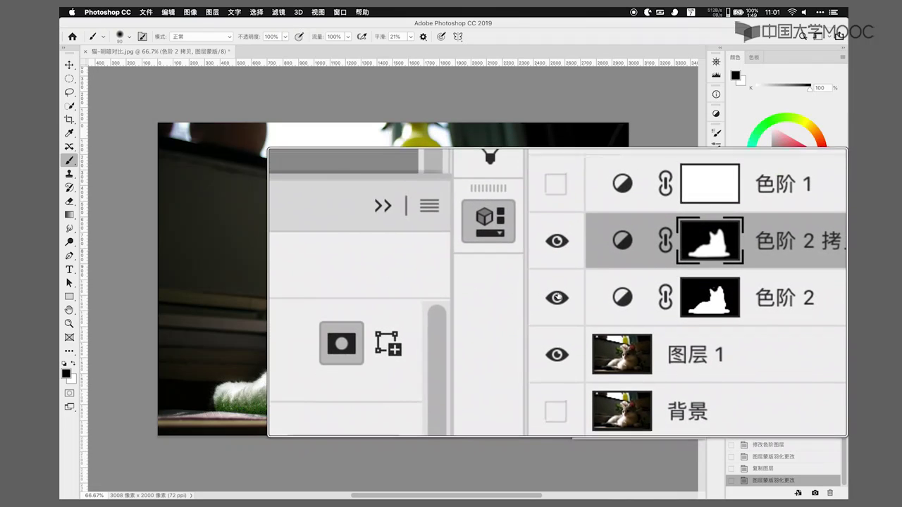
pyautogui.click(557, 297)
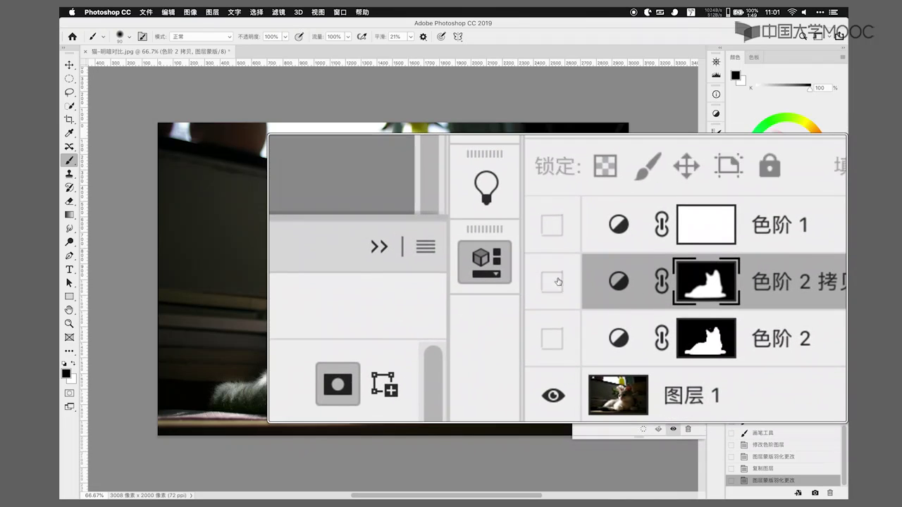
pyautogui.click(559, 298)
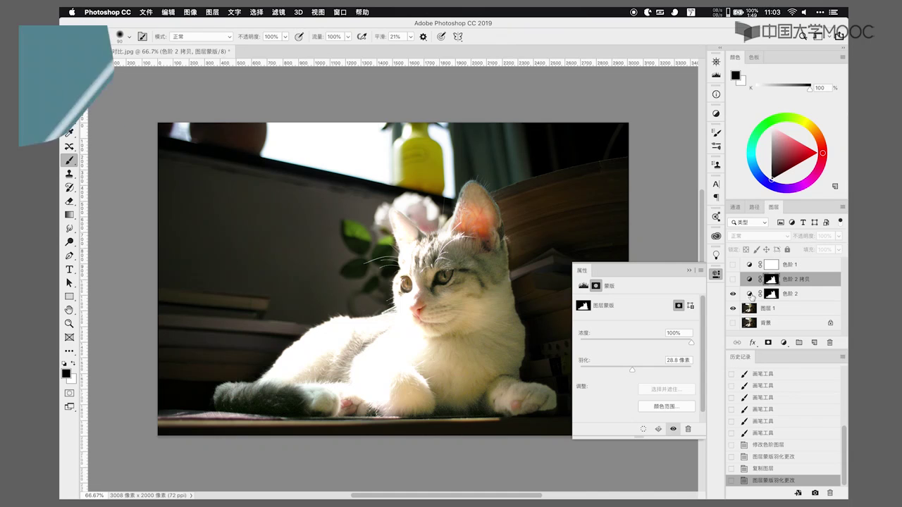
pyautogui.click(775, 294)
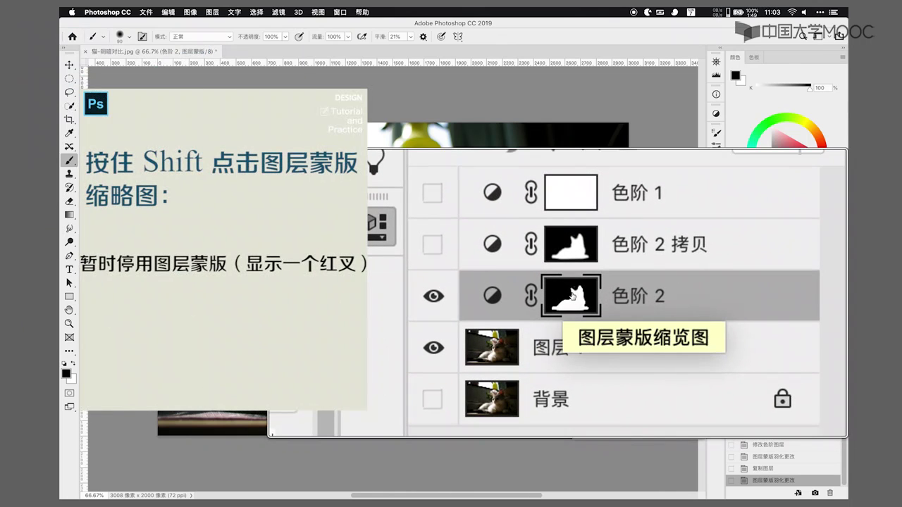
pyautogui.keyDown('shift'); pyautogui.click(573, 296); pyautogui.keyUp('shift')
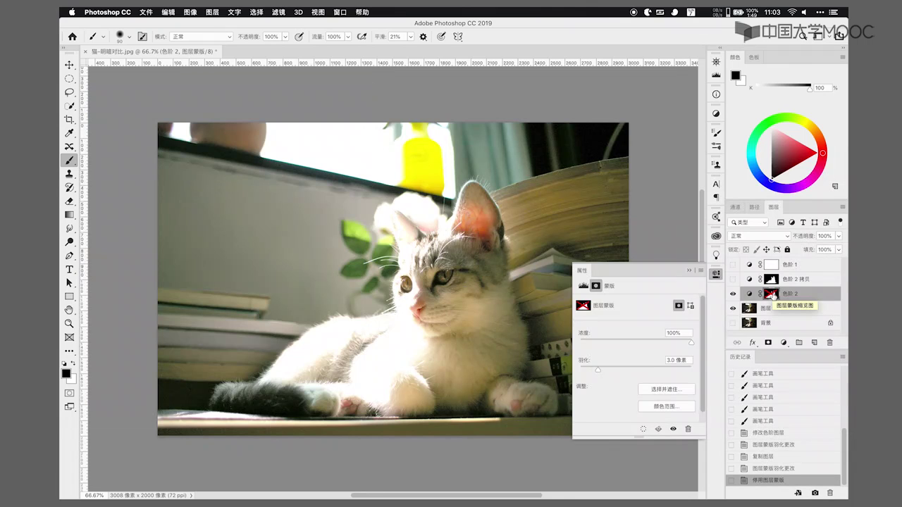
pyautogui.keyDown('shift'); pyautogui.click(773, 296); pyautogui.keyUp('shift')
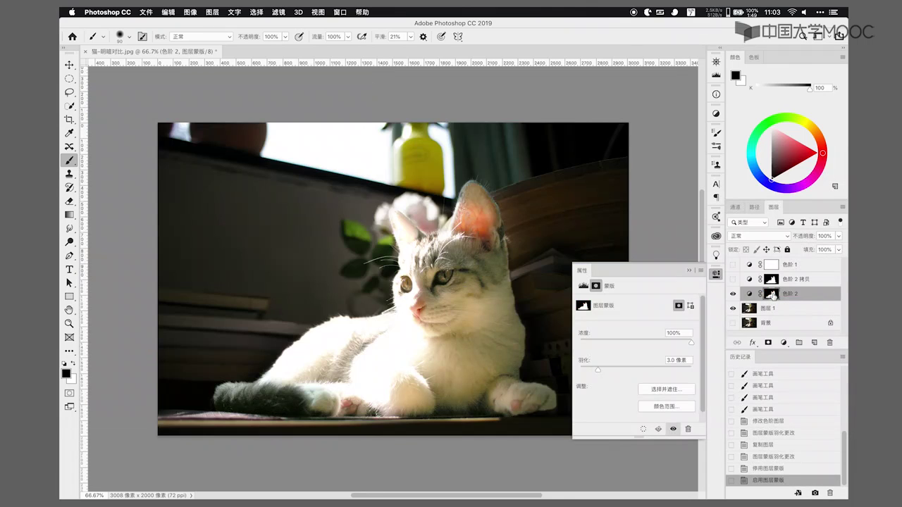
pyautogui.keyDown('shift'); pyautogui.click(773, 296); pyautogui.keyUp('shift')
pyautogui.keyDown('shift'); pyautogui.click(773, 296); pyautogui.keyUp('shift')
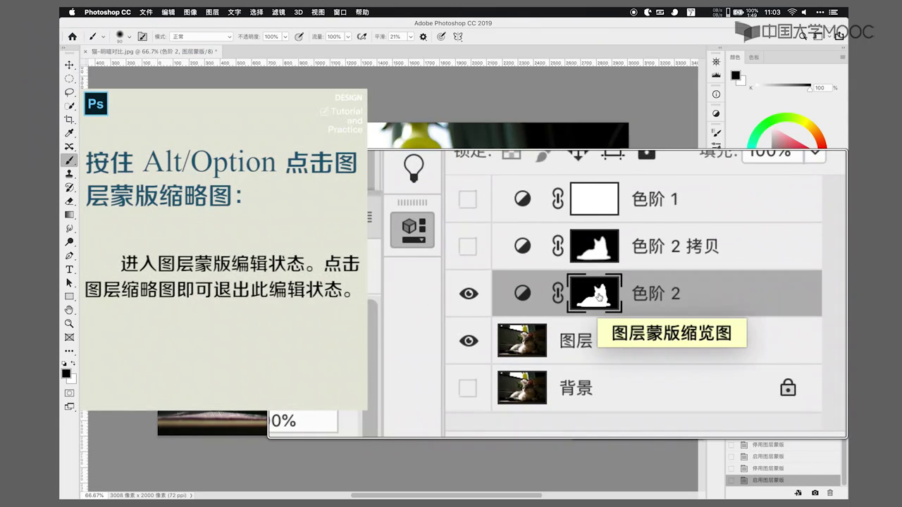
# Step: Display the 色阶 2 mask alone and paint black over the grey streak near the cat's ear
pyautogui.keyDown('alt'); pyautogui.click(599, 296); pyautogui.keyUp('alt')
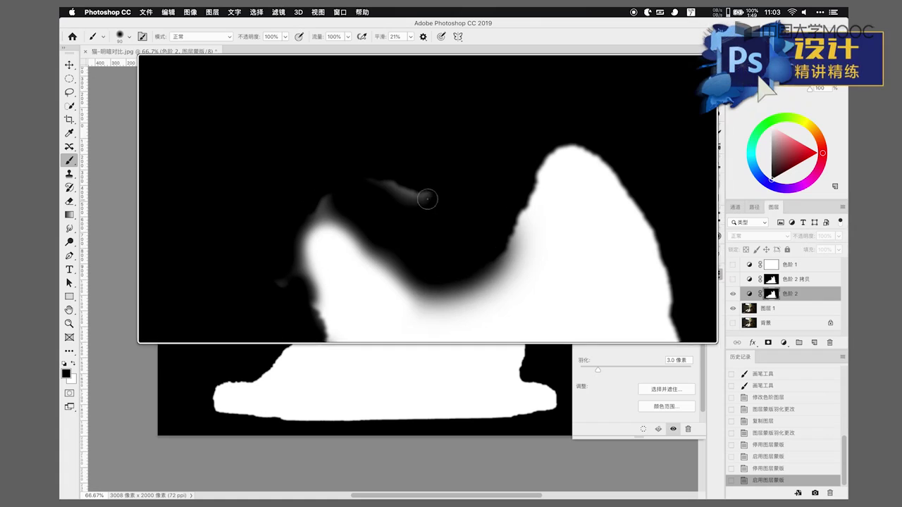
pyautogui.moveTo(431, 201); pyautogui.dragTo(339, 185)
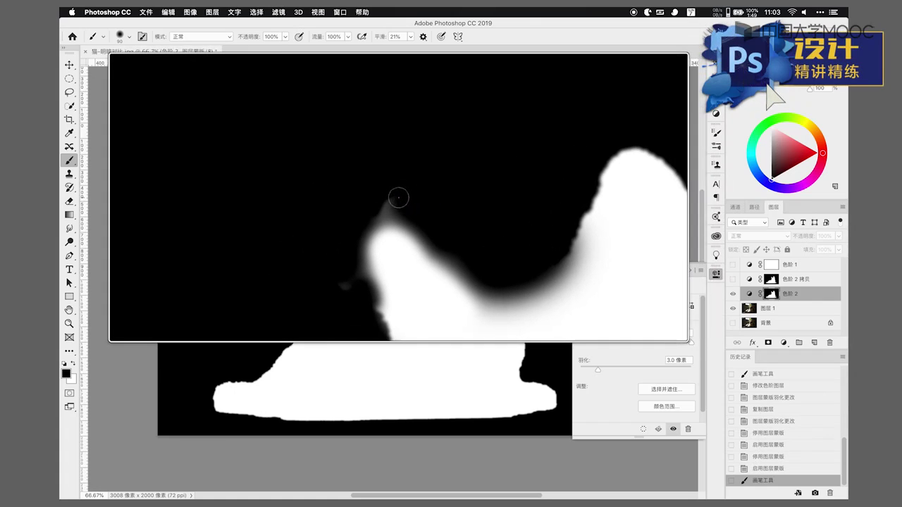
pyautogui.moveTo(387, 201); pyautogui.dragTo(380, 205)
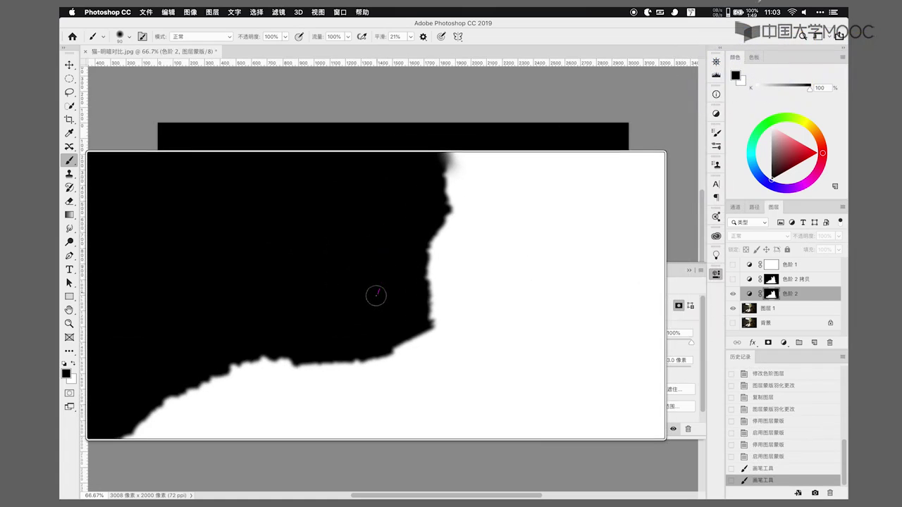
pyautogui.moveTo(596, 267); pyautogui.dragTo(596, 263)
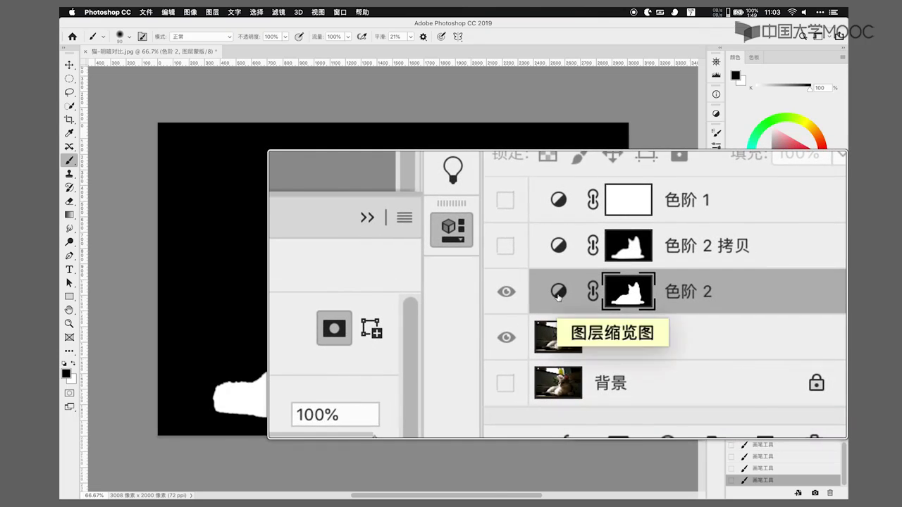
# Step: Leave mask view for the photo and show the 色阶 2 mask as a red overlay with backslash
pyautogui.click(558, 292)
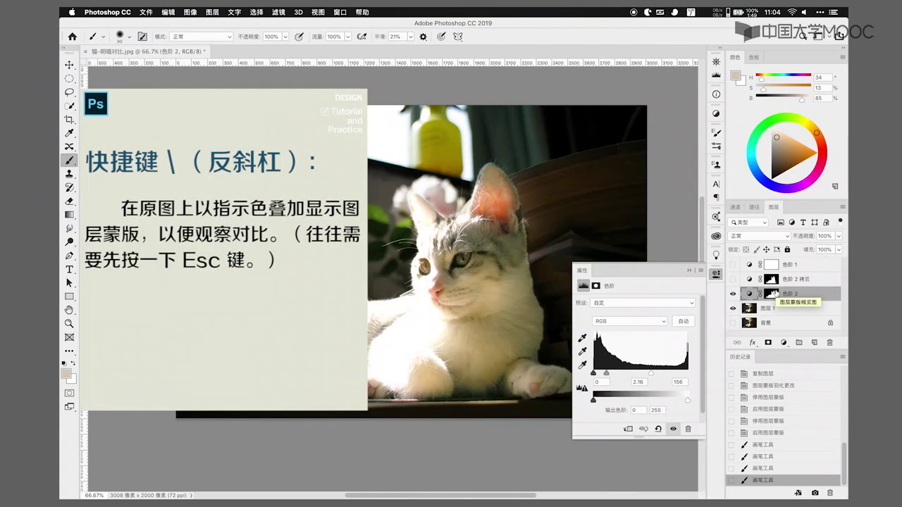
pyautogui.press('\\')
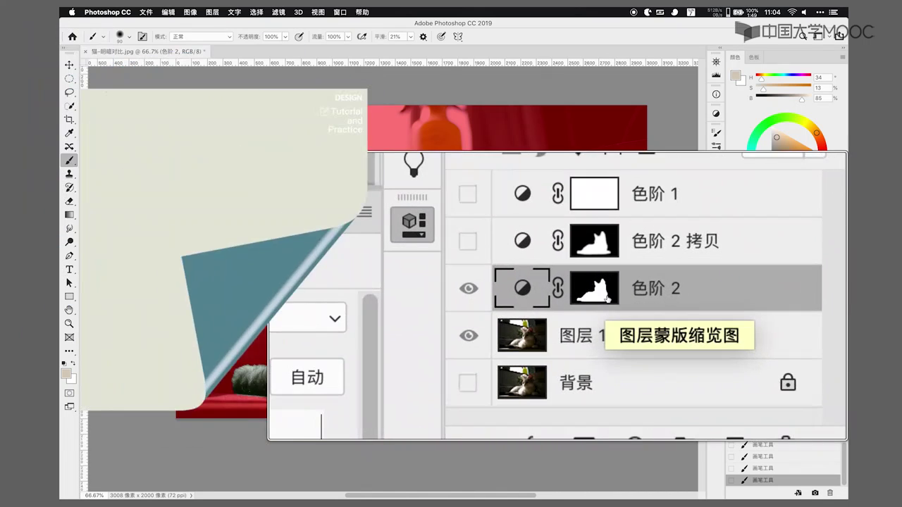
# Step: Set the 色阶 2 mask overlay colour to green in Layer Mask Display Options
pyautogui.click(595, 298)
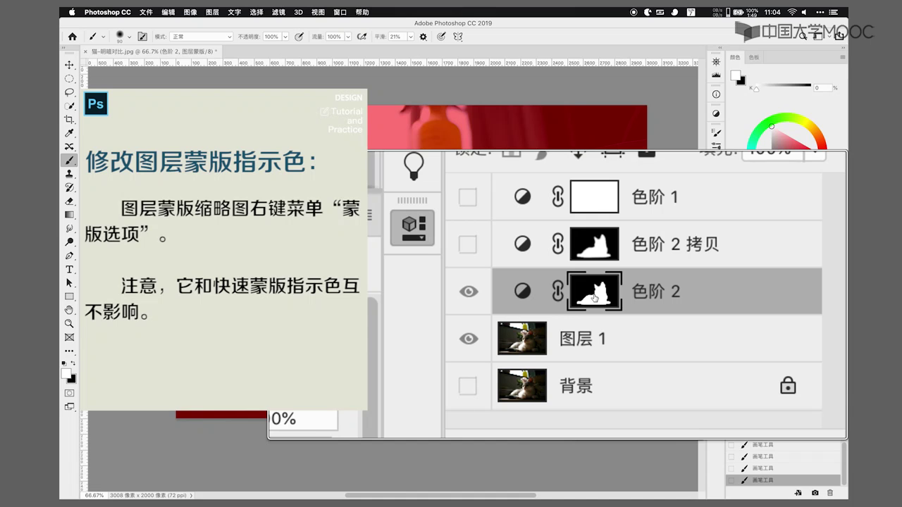
pyautogui.rightClick(596, 298)
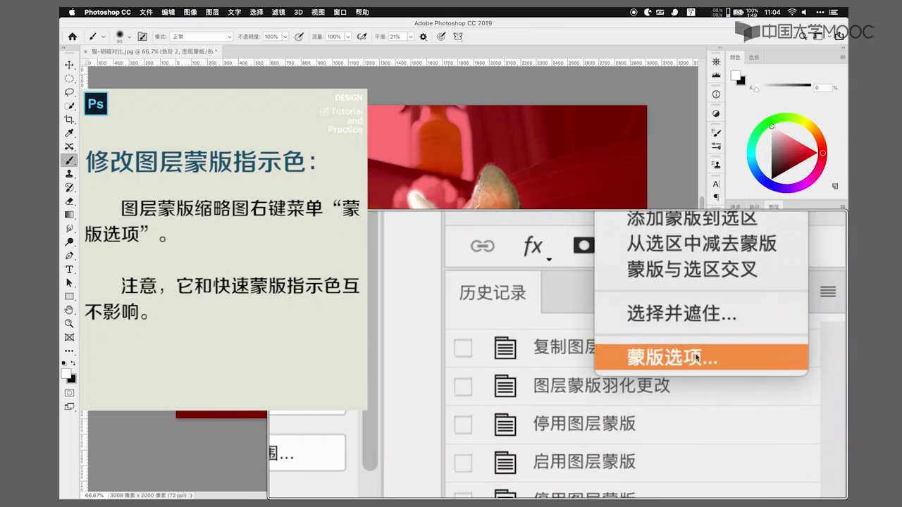
pyautogui.click(696, 358)
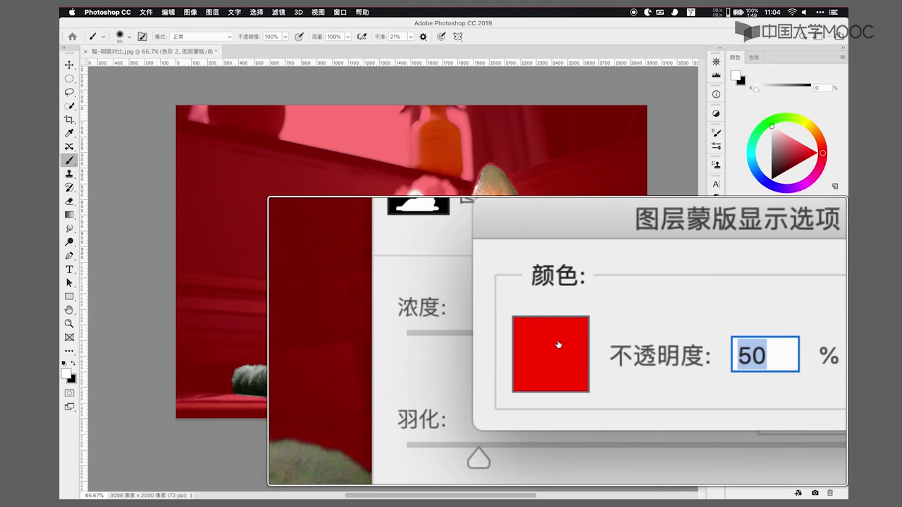
pyautogui.click(617, 344)
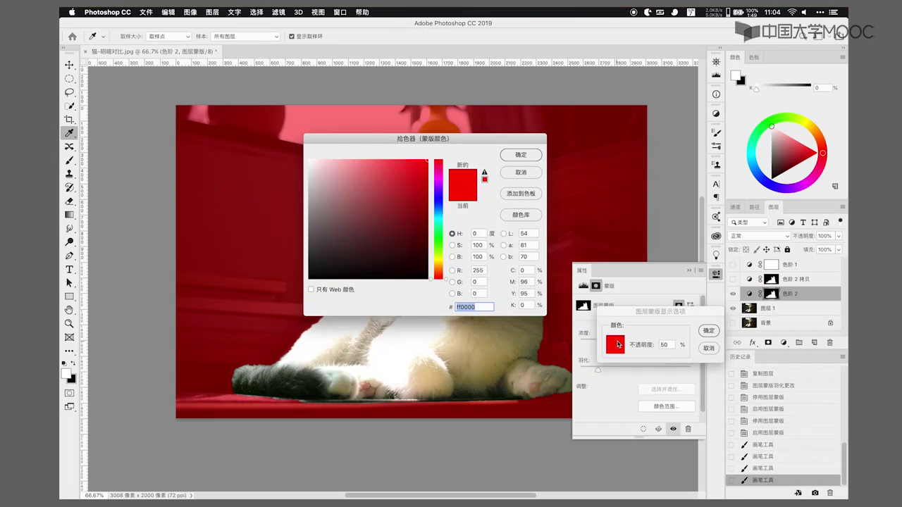
pyautogui.click(440, 204)
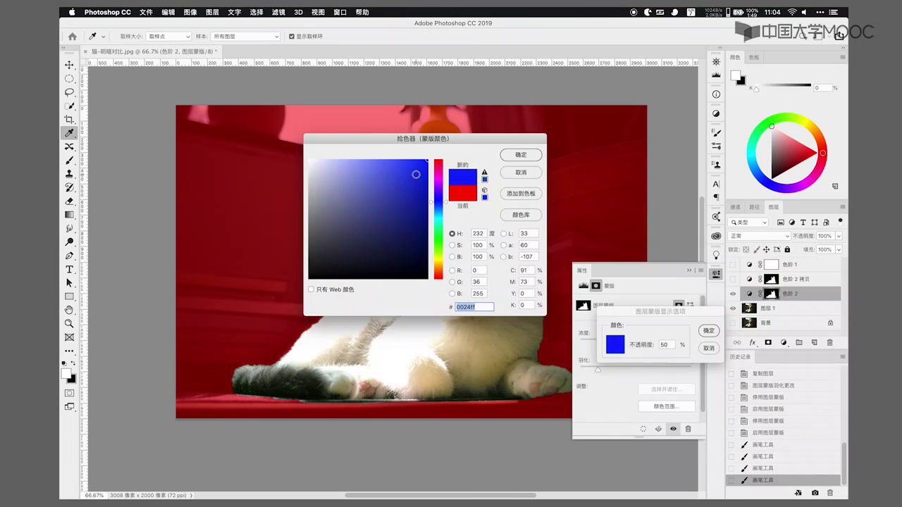
pyautogui.click(439, 241)
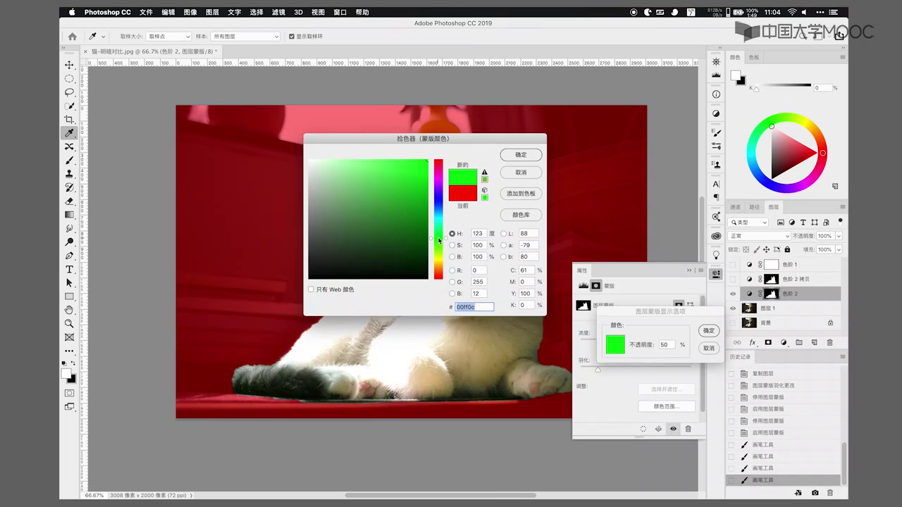
pyautogui.click(522, 155)
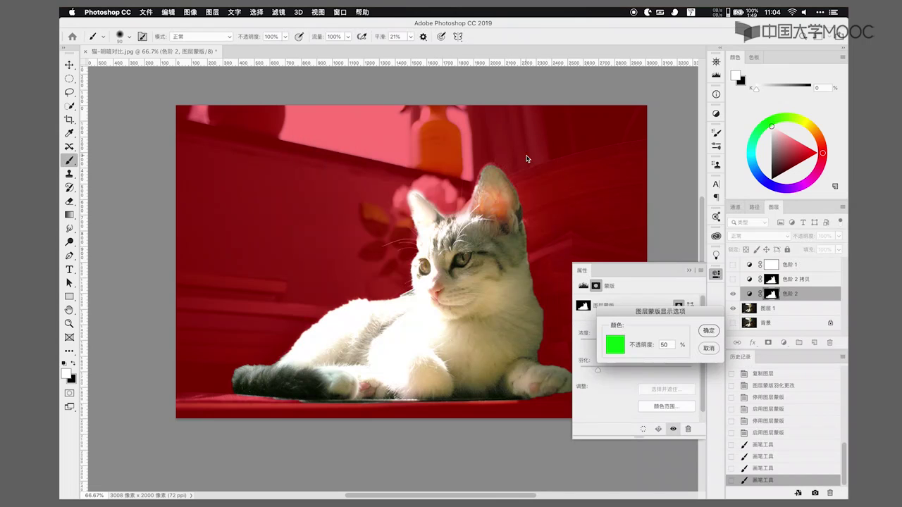
# Step: Apply the green overlay, then change the 色阶 2 mask overlay colour to yellow ffe400
pyautogui.click(709, 331)
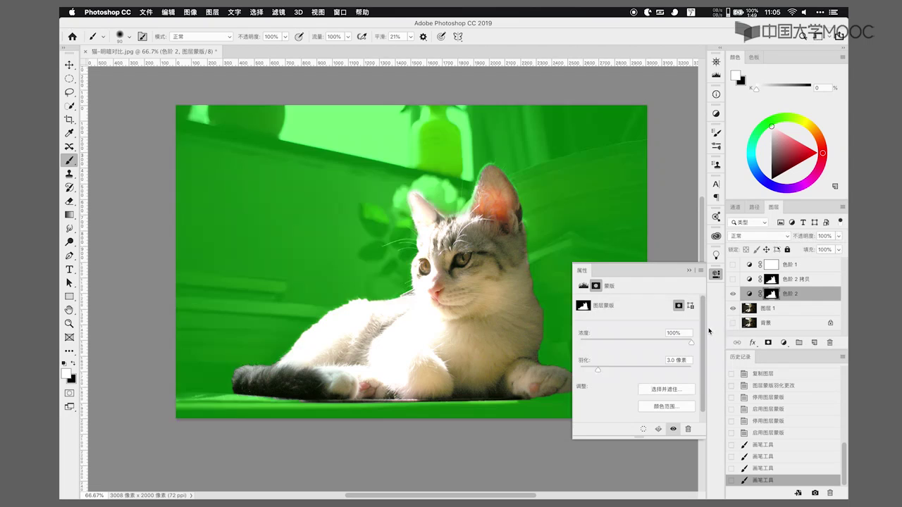
pyautogui.rightClick(771, 299)
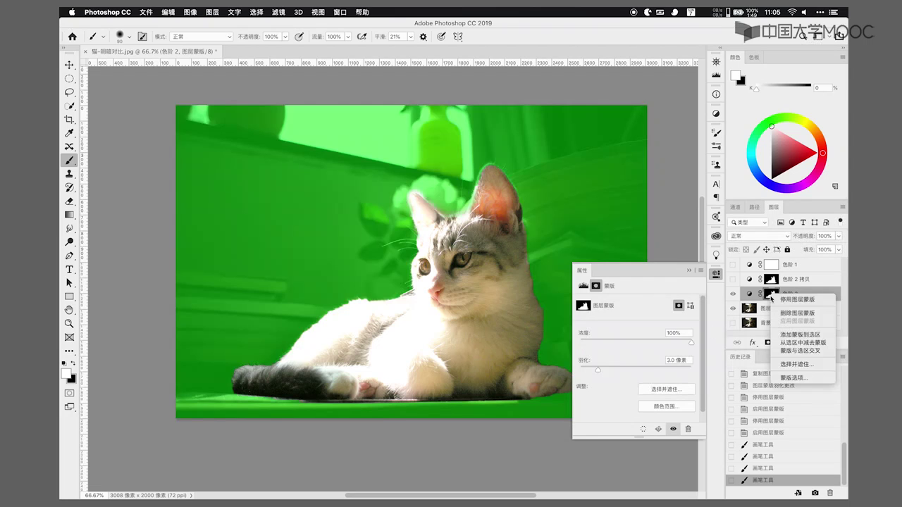
pyautogui.click(790, 378)
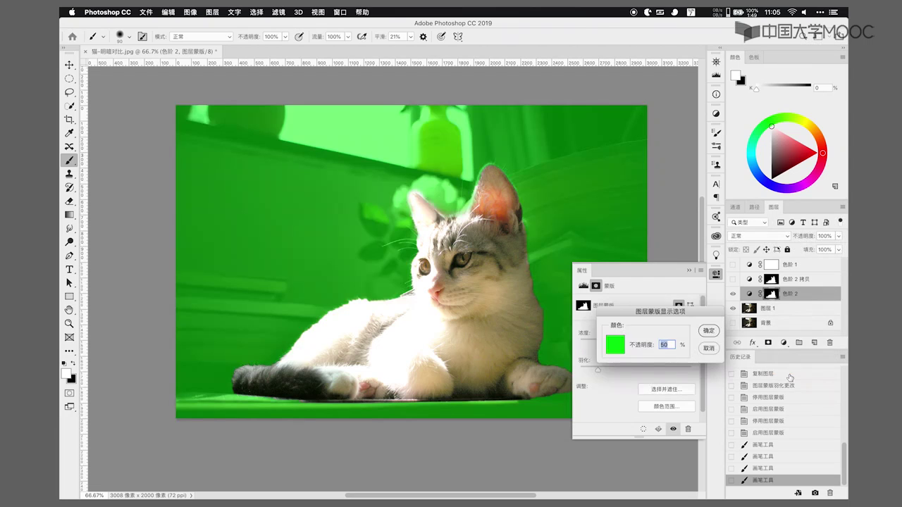
pyautogui.click(620, 345)
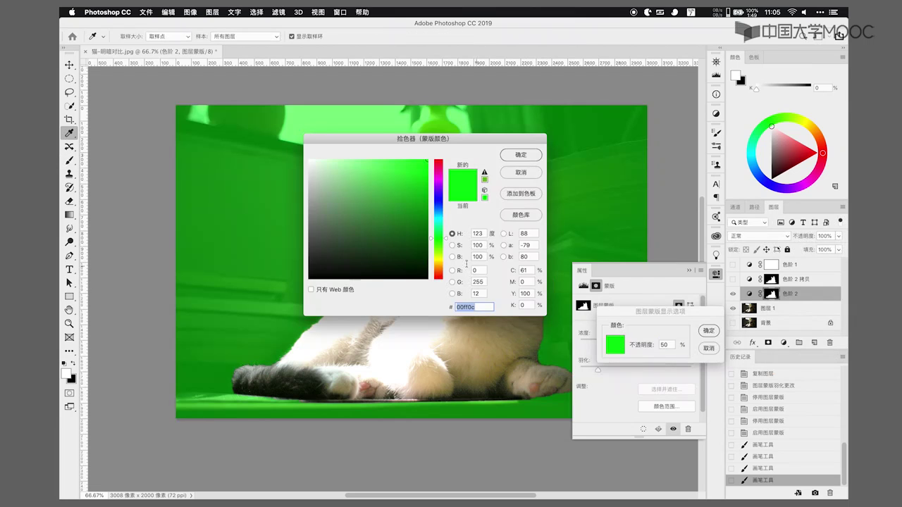
pyautogui.click(441, 263)
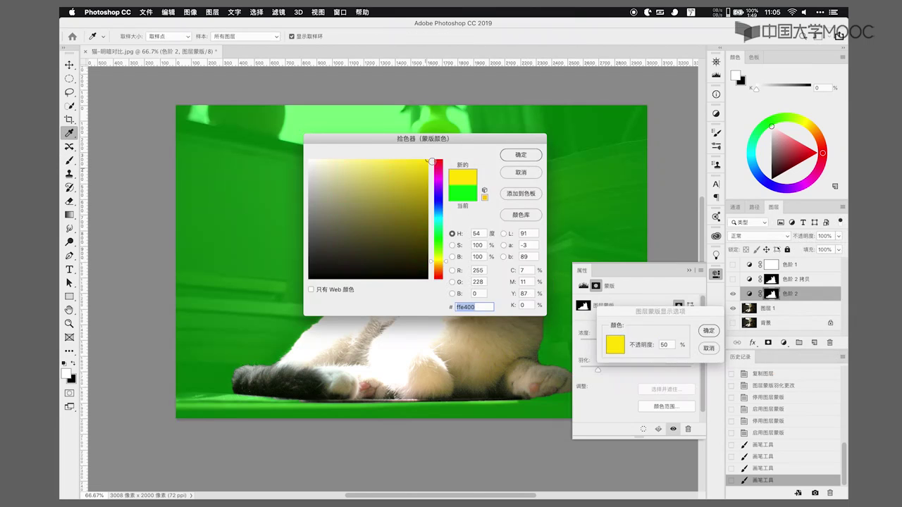
pyautogui.click(514, 157)
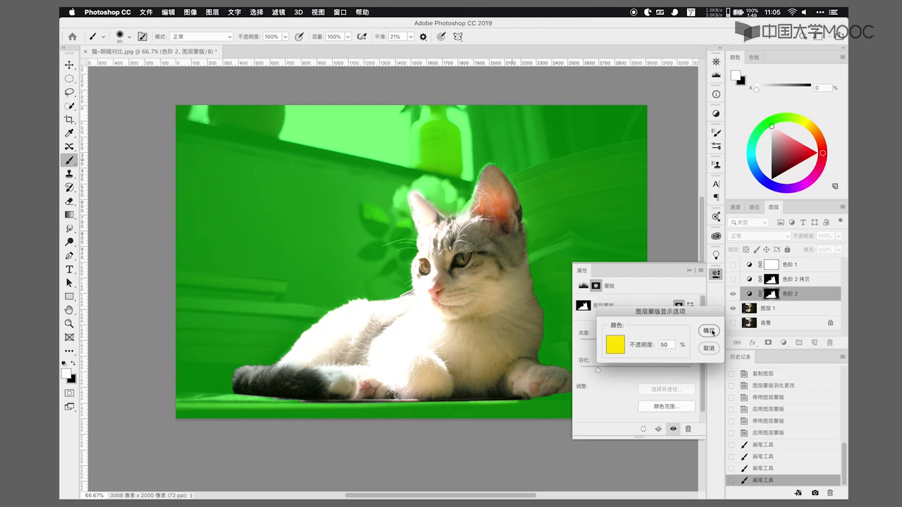
pyautogui.click(711, 332)
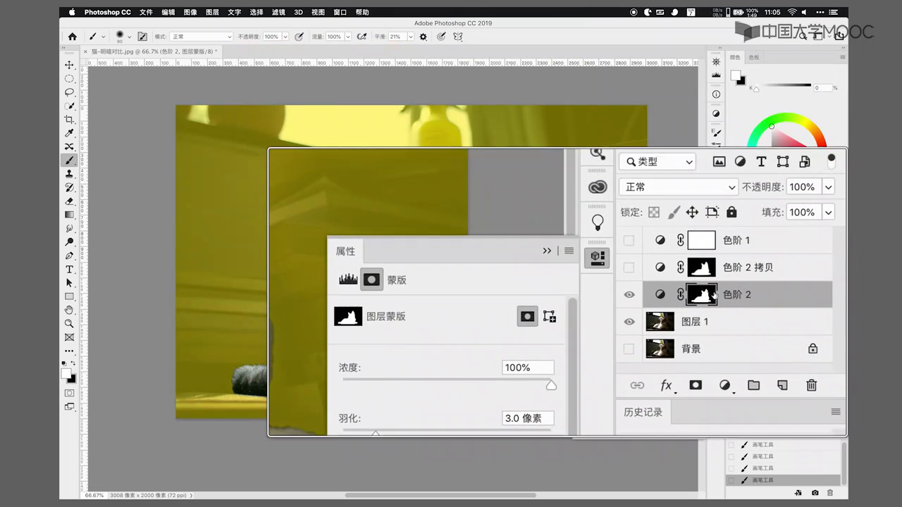
# Step: Set the mask overlay colour back to red ff0000 by changing green to 0
pyautogui.rightClick(702, 296)
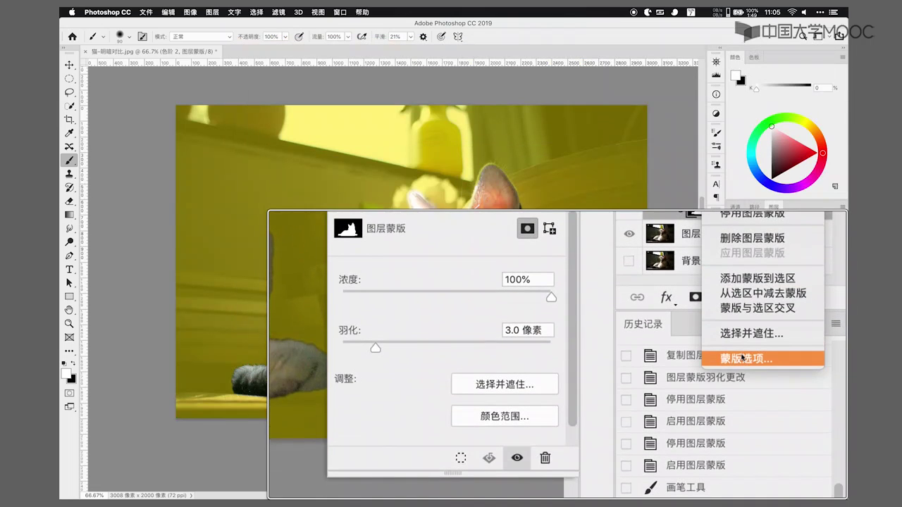
pyautogui.click(712, 359)
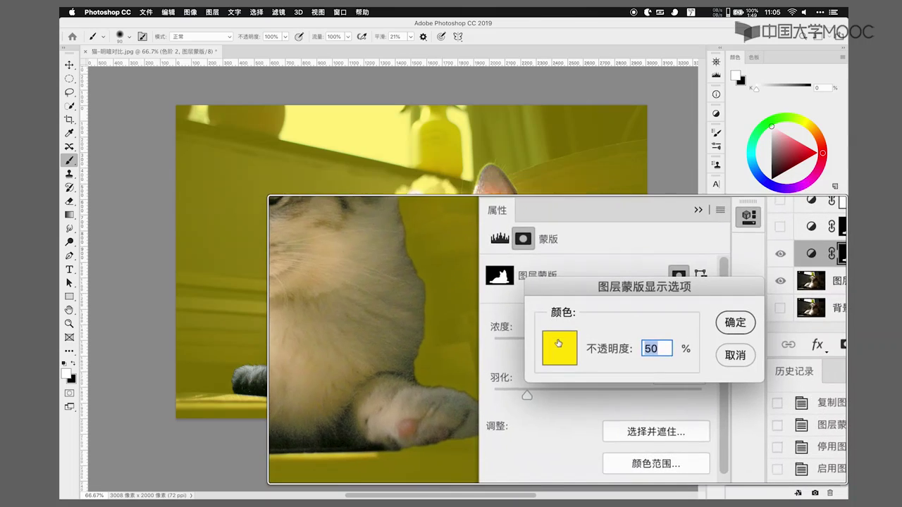
pyautogui.click(568, 347)
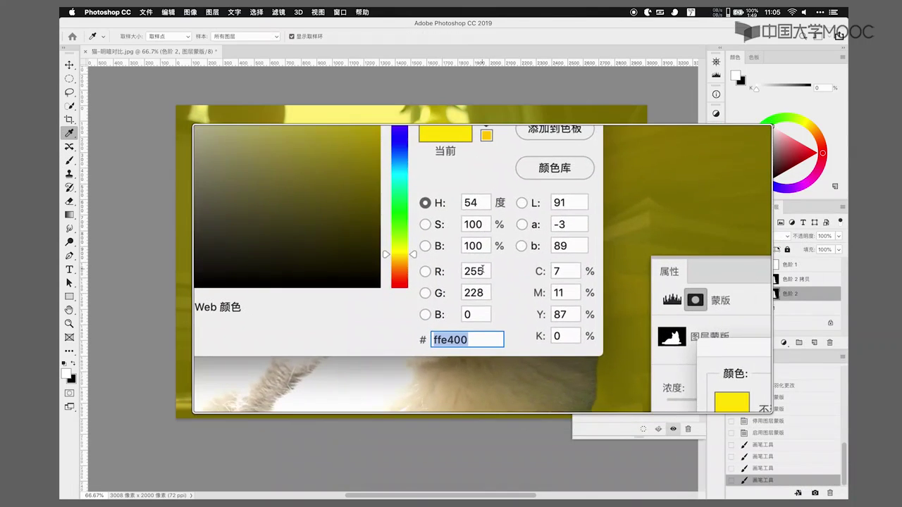
pyautogui.doubleClick(474, 284)
pyautogui.write('0')
pyautogui.press('Tab')
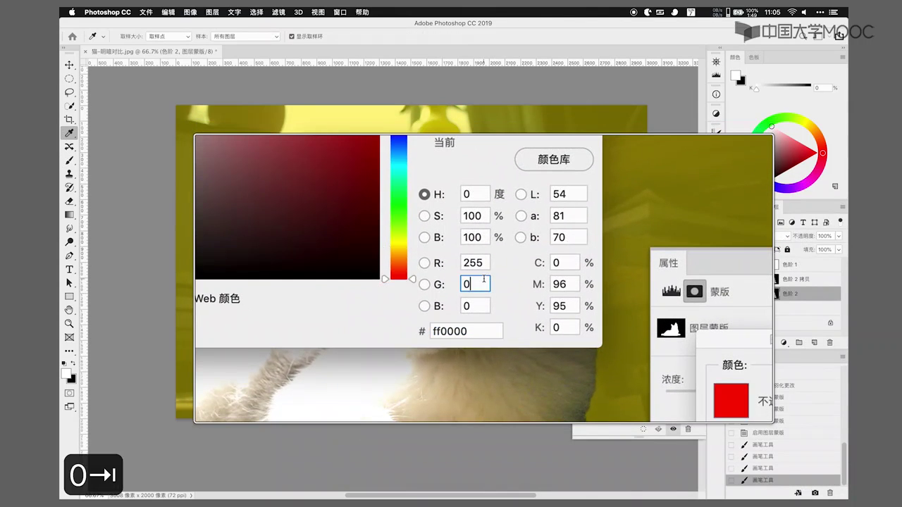
pyautogui.click(518, 156)
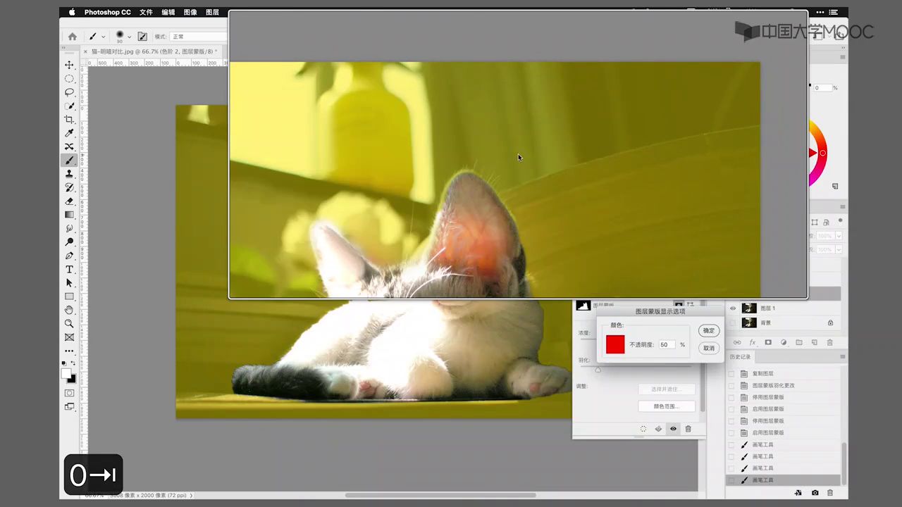
pyautogui.click(601, 332)
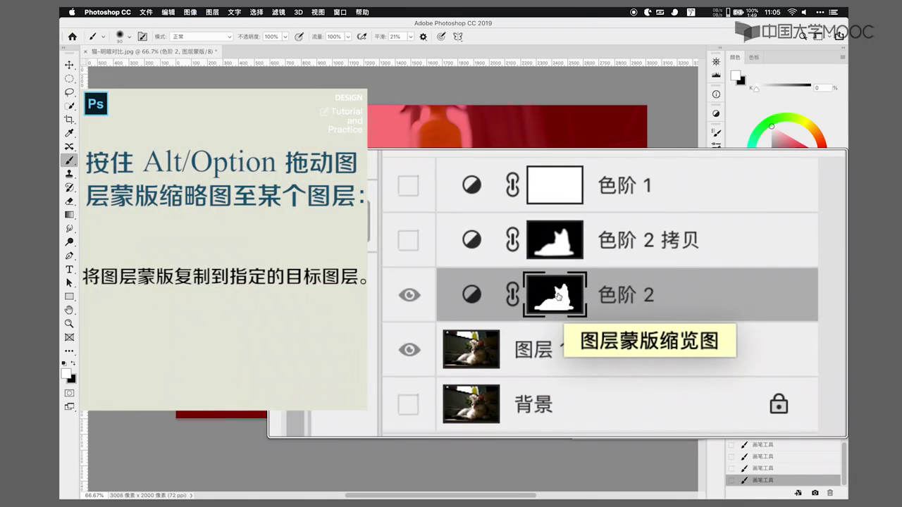
# Step: Alt-drag the 色阶 2 cat mask onto 图层 1 and make the copied mask active
pyautogui.moveTo(558, 297); pyautogui.dragTo(559, 309)
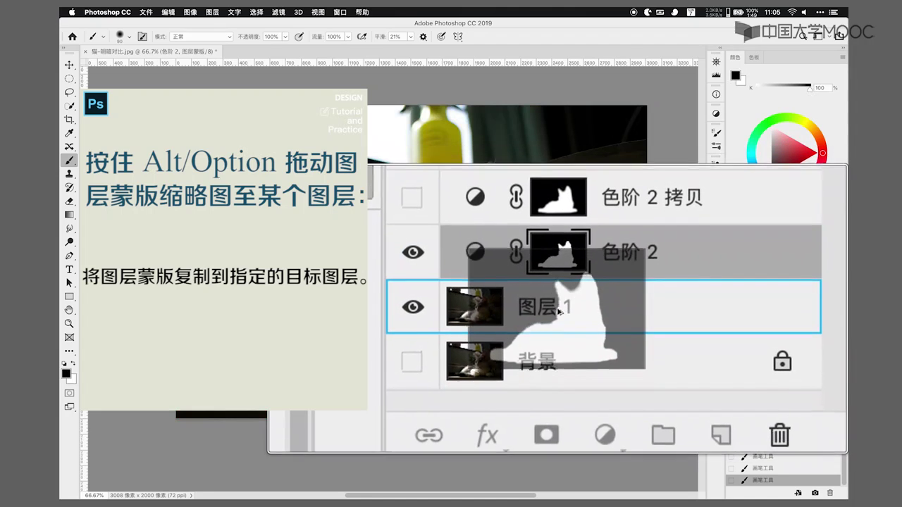
pyautogui.moveTo(559, 309); pyautogui.dragTo(558, 309)
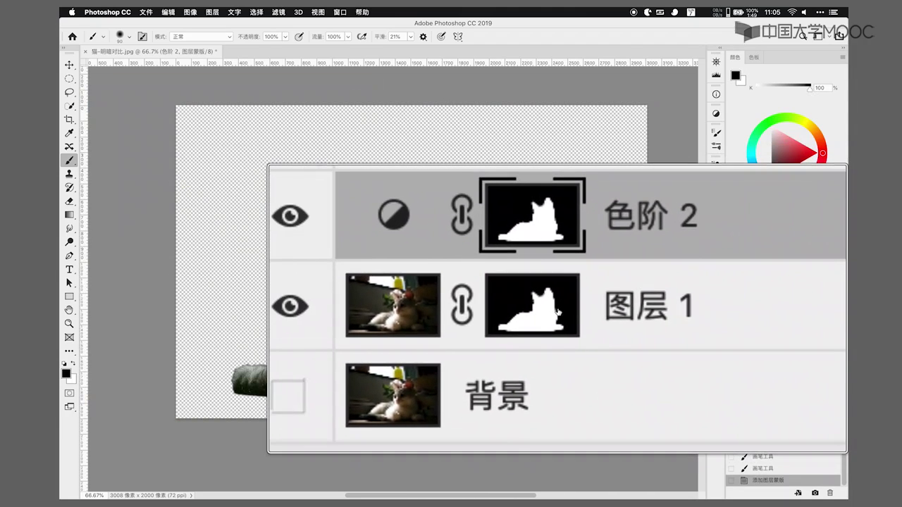
pyautogui.click(557, 311)
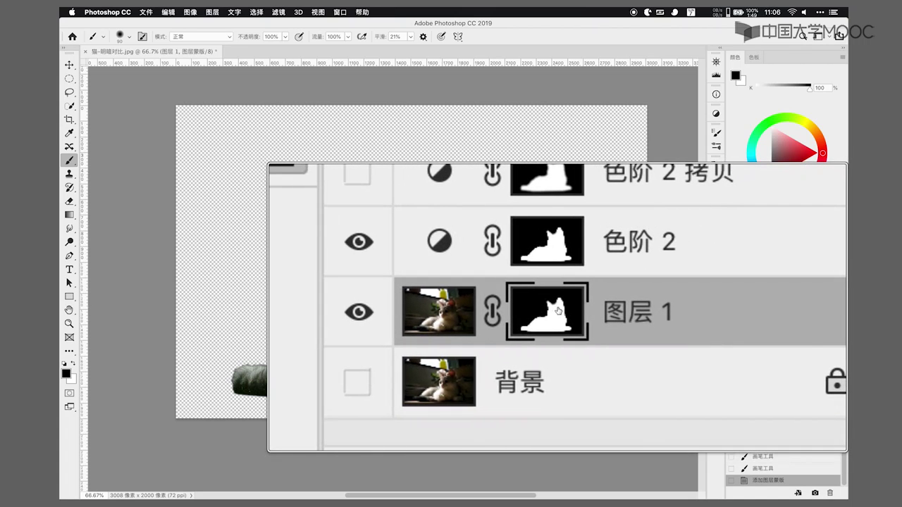
# Step: Disable 图层 1's copied mask, then choose Delete Layer Mask (删除图层蒙版) for it
pyautogui.keyDown('shift'); pyautogui.click(558, 310); pyautogui.keyUp('shift')
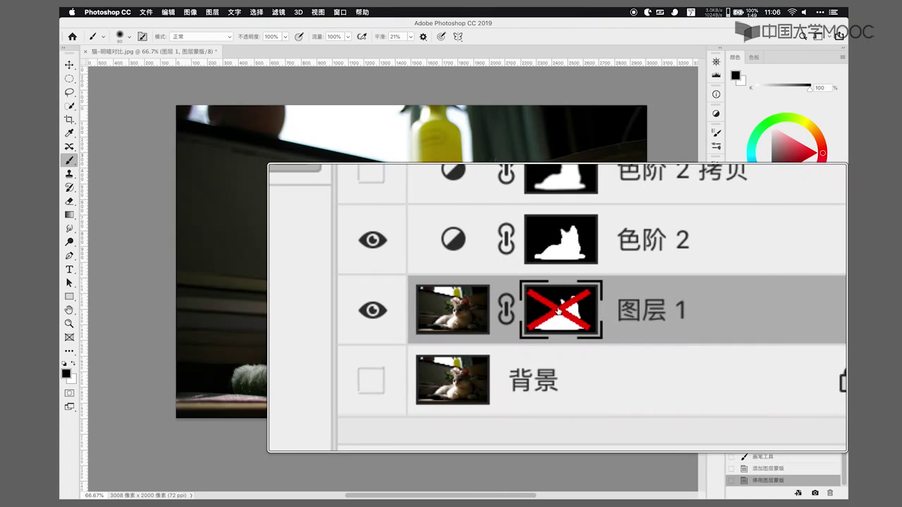
pyautogui.rightClick(558, 310)
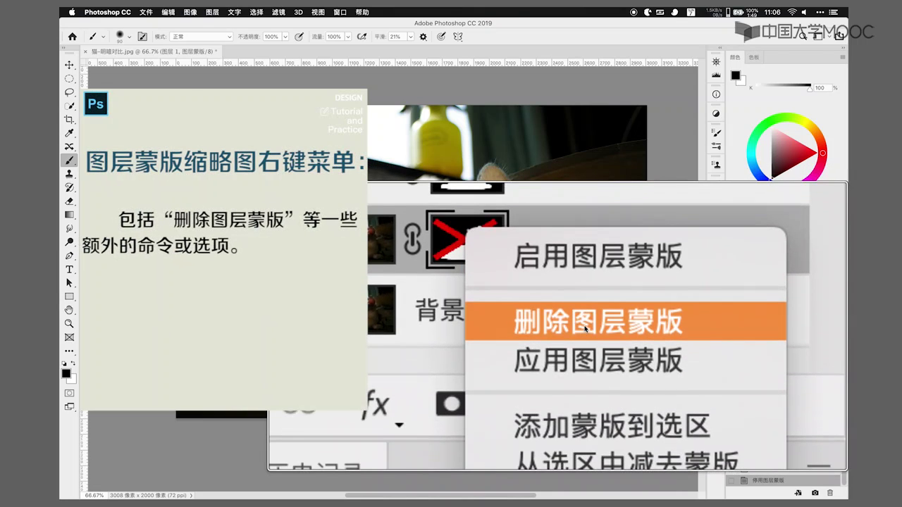
pyautogui.click(585, 328)
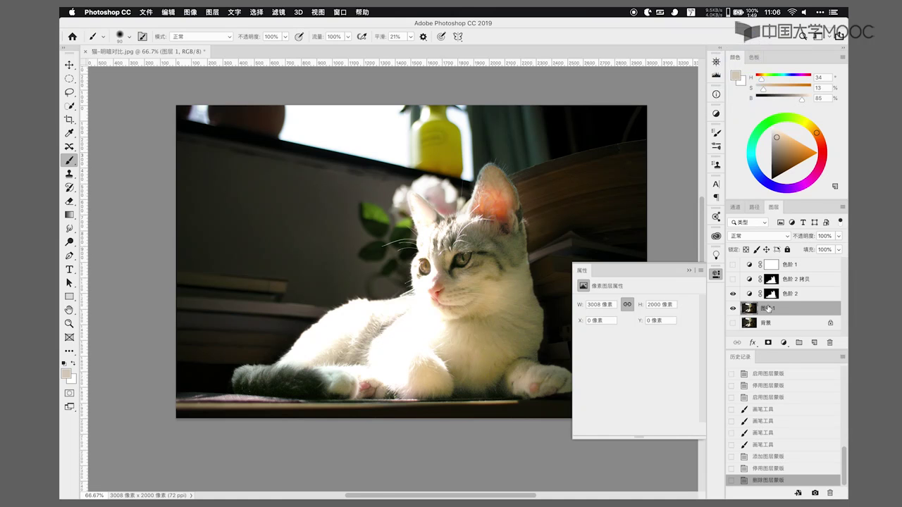
# Step: Load the 色阶 2 cat mask as a selection and turn it into a layer mask on 图层 1
pyautogui.click(771, 293)
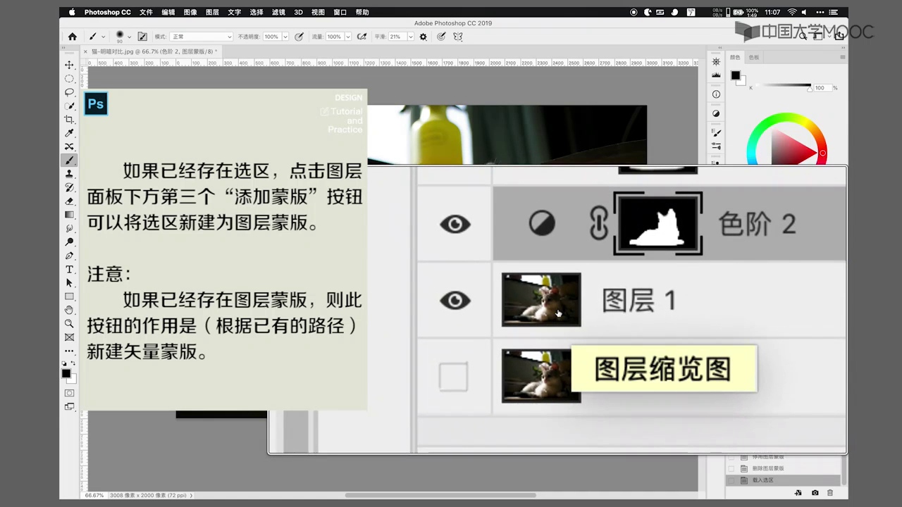
pyautogui.click(558, 313)
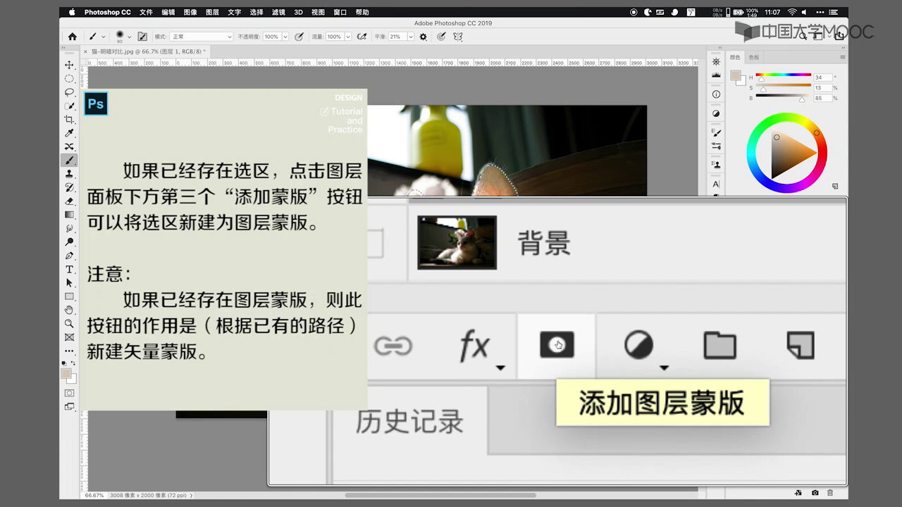
pyautogui.click(558, 344)
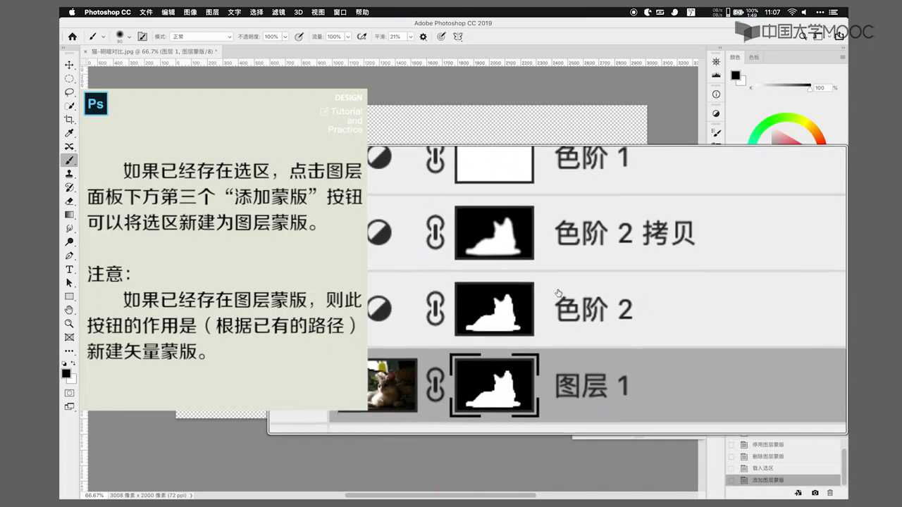